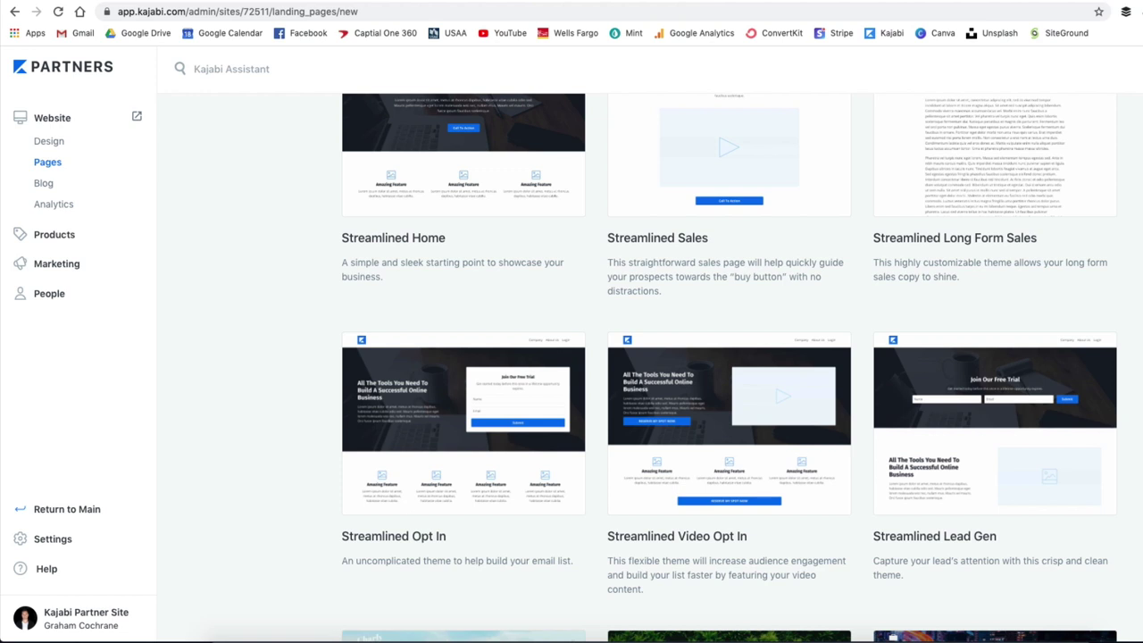
Create a landing page from the Streamlined Opt In template, titled with the owner's first name in possessive form plus "Lead Magnet".
scroll(729, 357, down, 2)
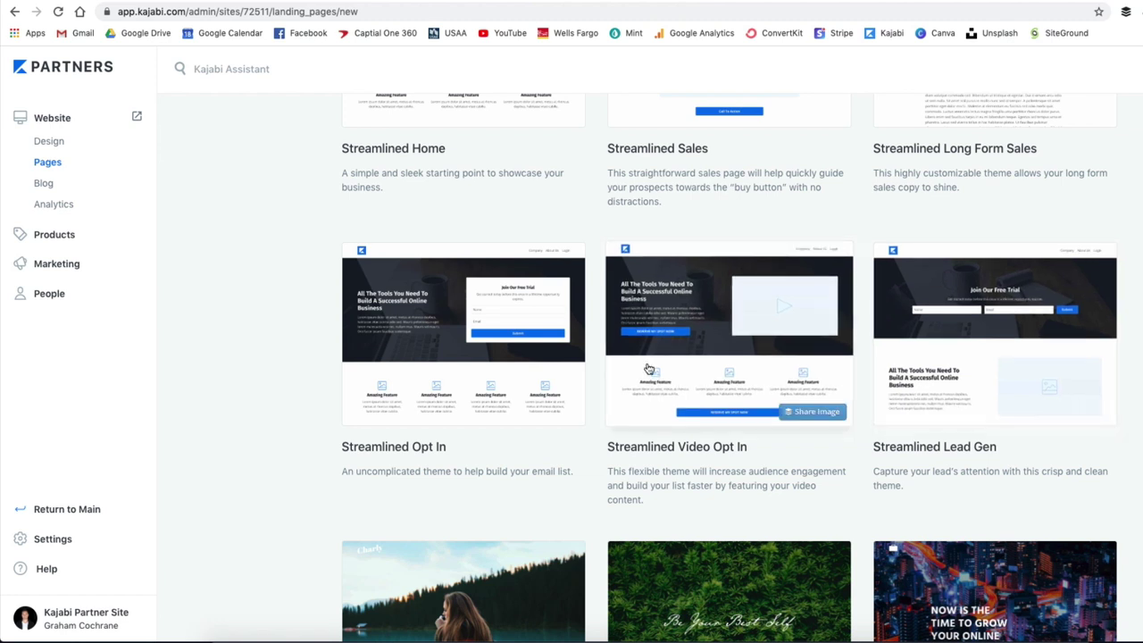
click(512, 396)
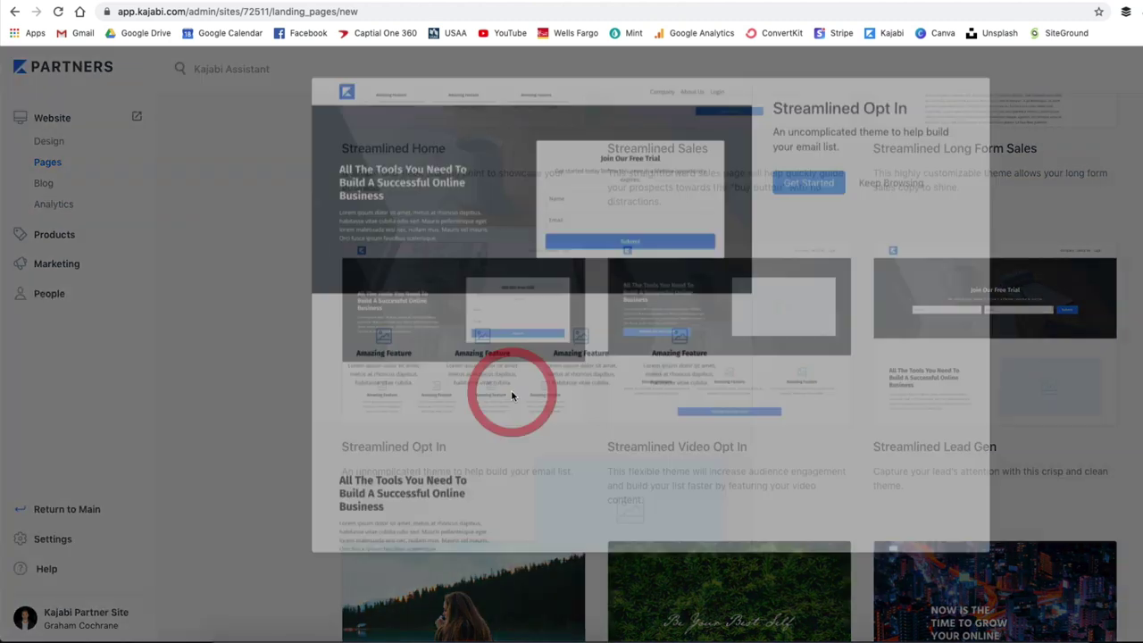
click(813, 222)
click(812, 222)
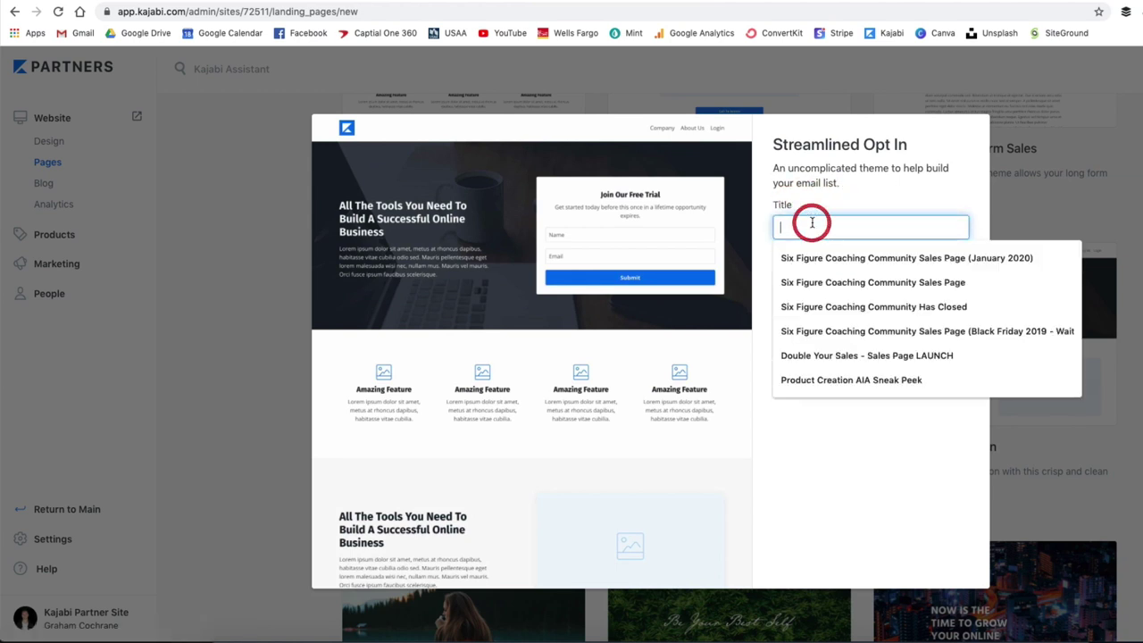
text(Graham's )
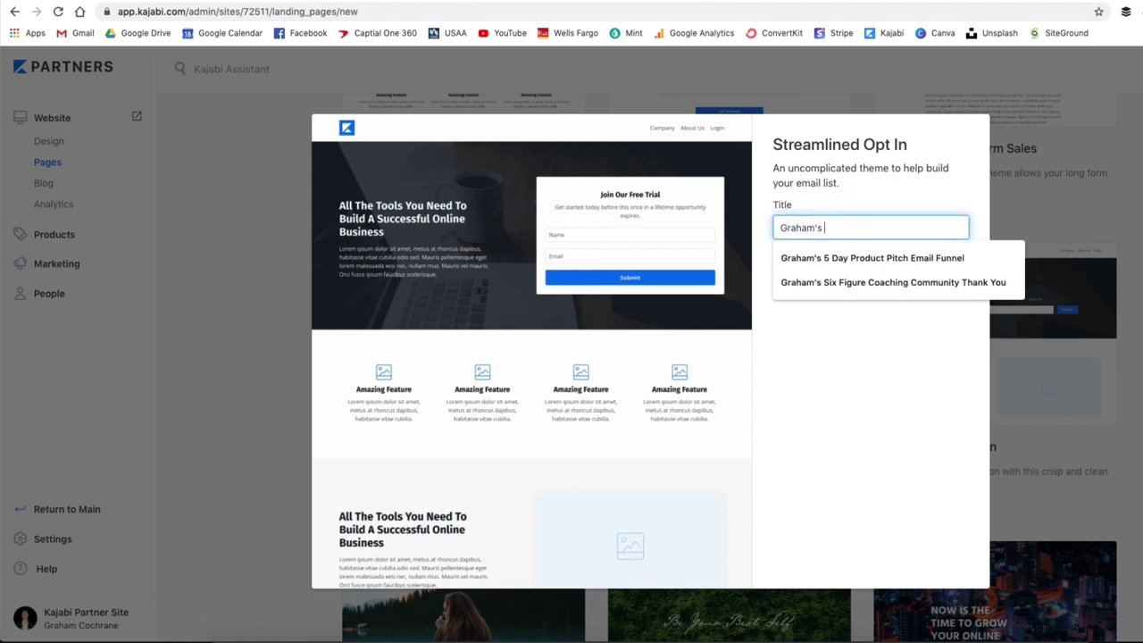
text(Lead Magnet)
click(806, 265)
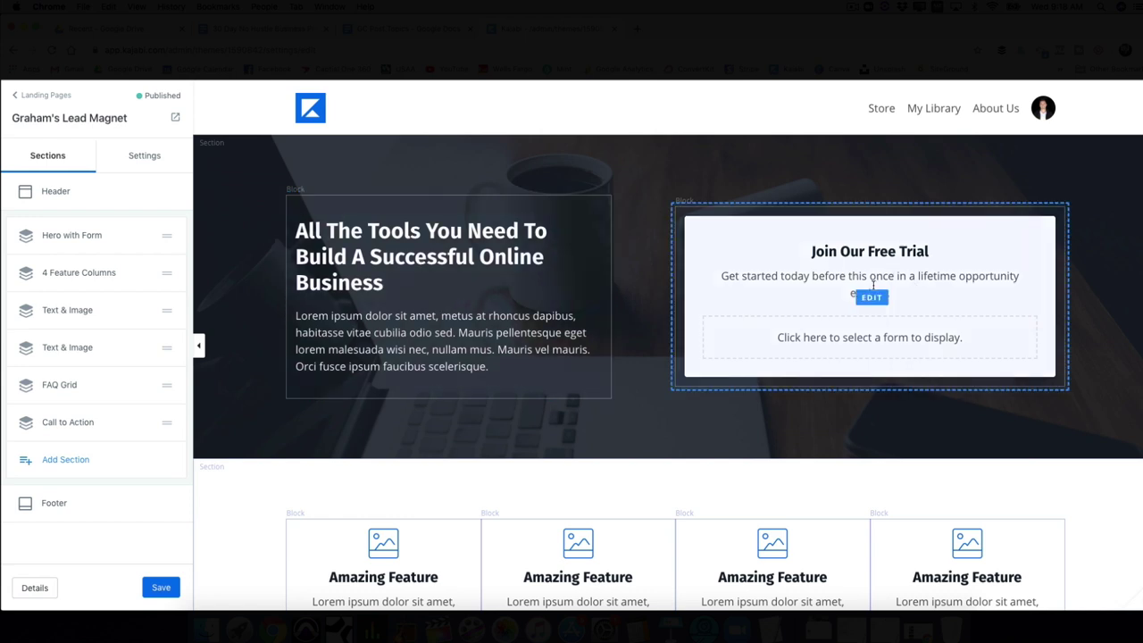
Hide the Call to Action and FAQ Grid sections of the landing page.
scroll(676, 383, down, 3)
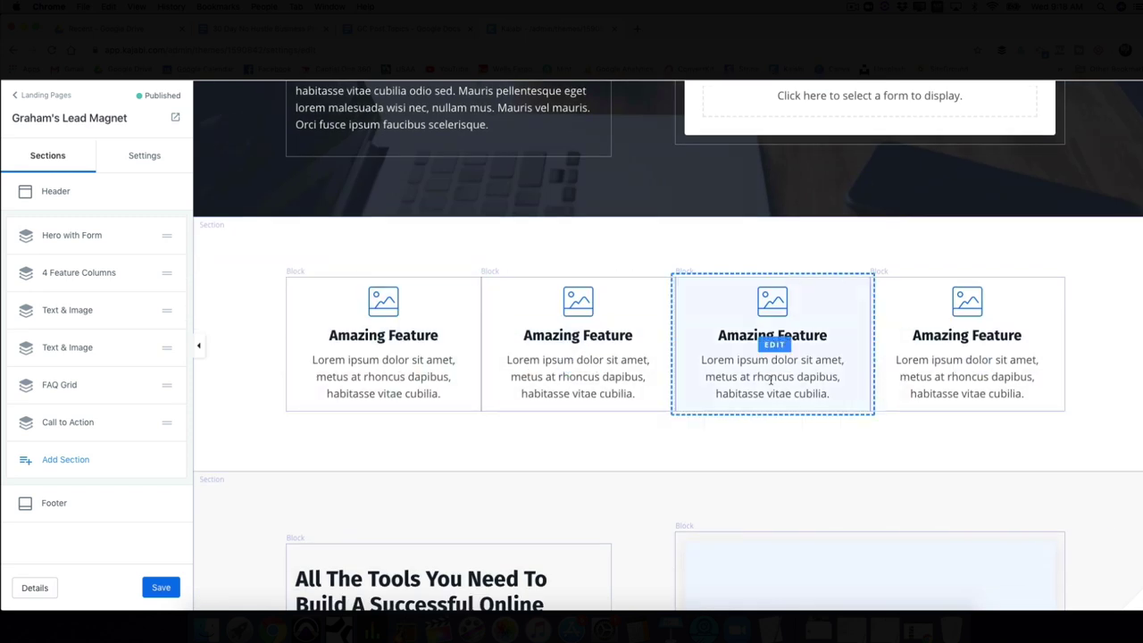
scroll(635, 390, down, 10)
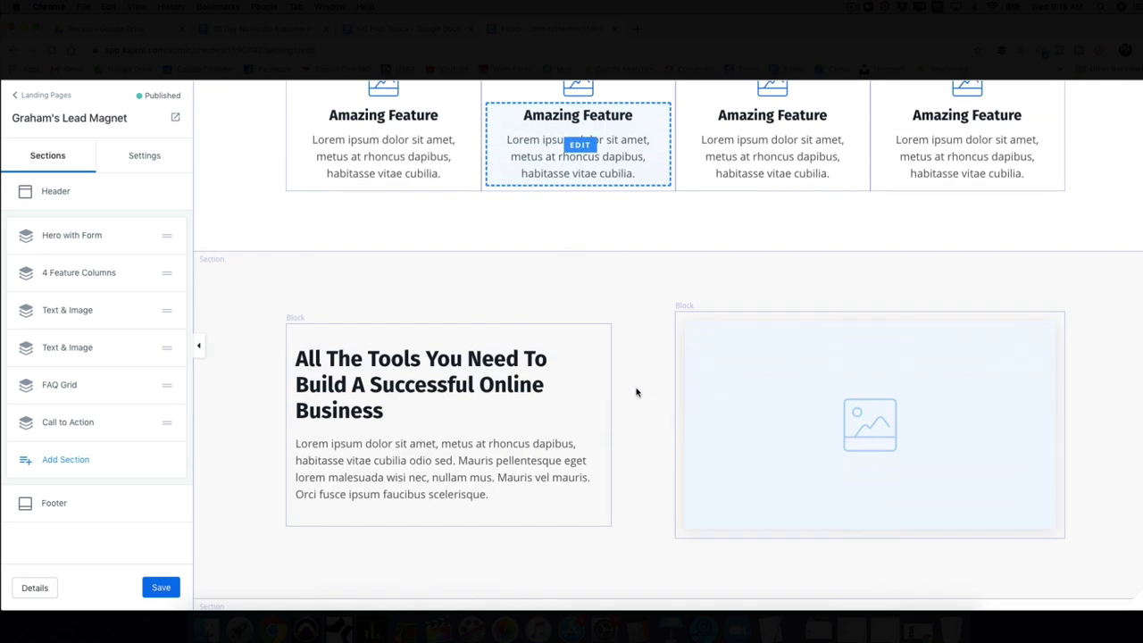
scroll(636, 392, down, 6)
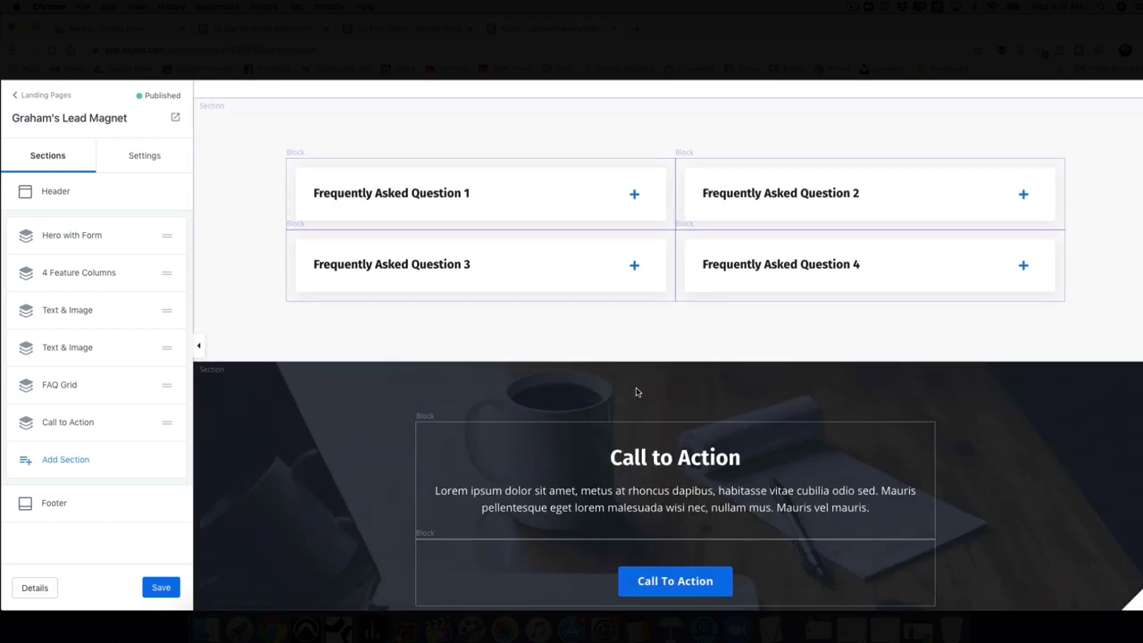
scroll(637, 392, up, 8)
scroll(637, 392, up, 10)
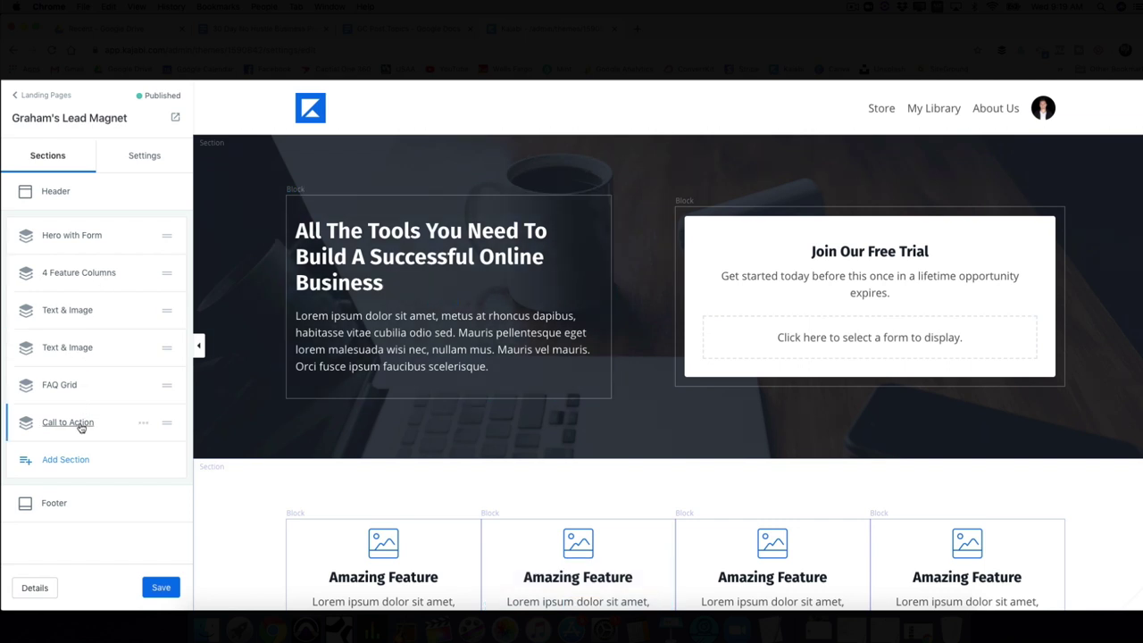
click(143, 424)
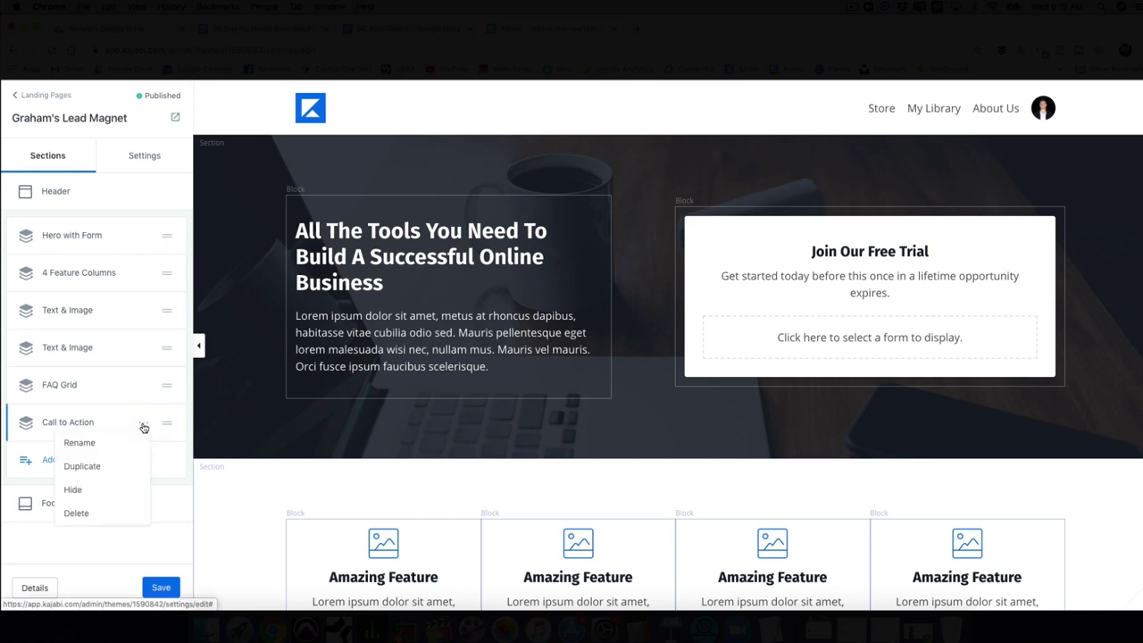
click(95, 488)
click(143, 390)
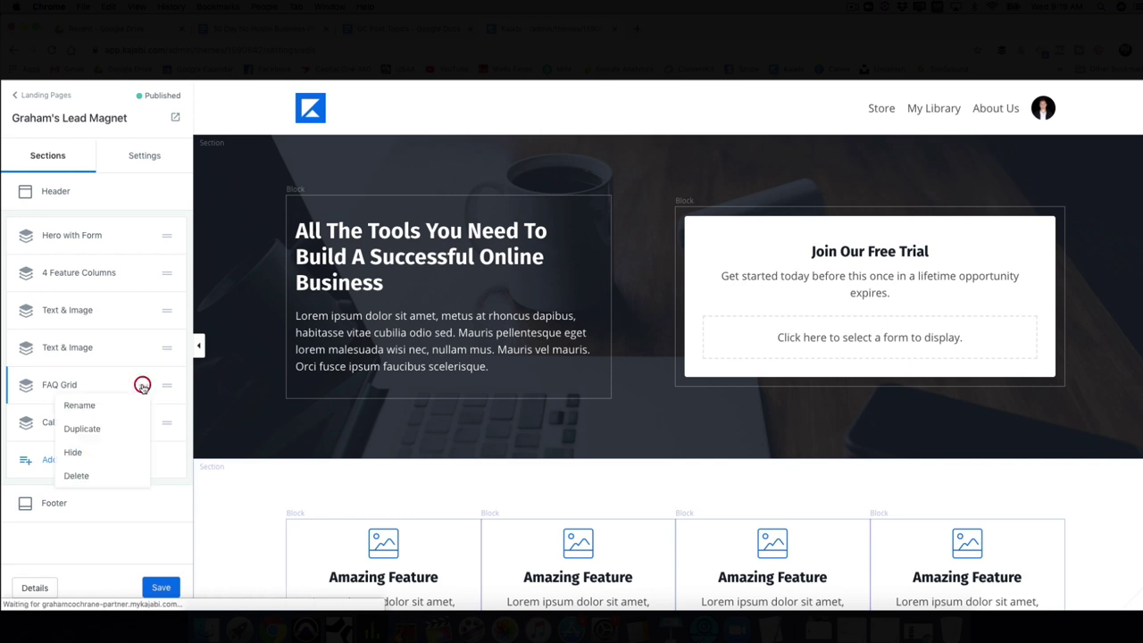
click(102, 454)
Hide both Text & Image sections and the 4 Feature Columns section.
click(143, 347)
click(112, 417)
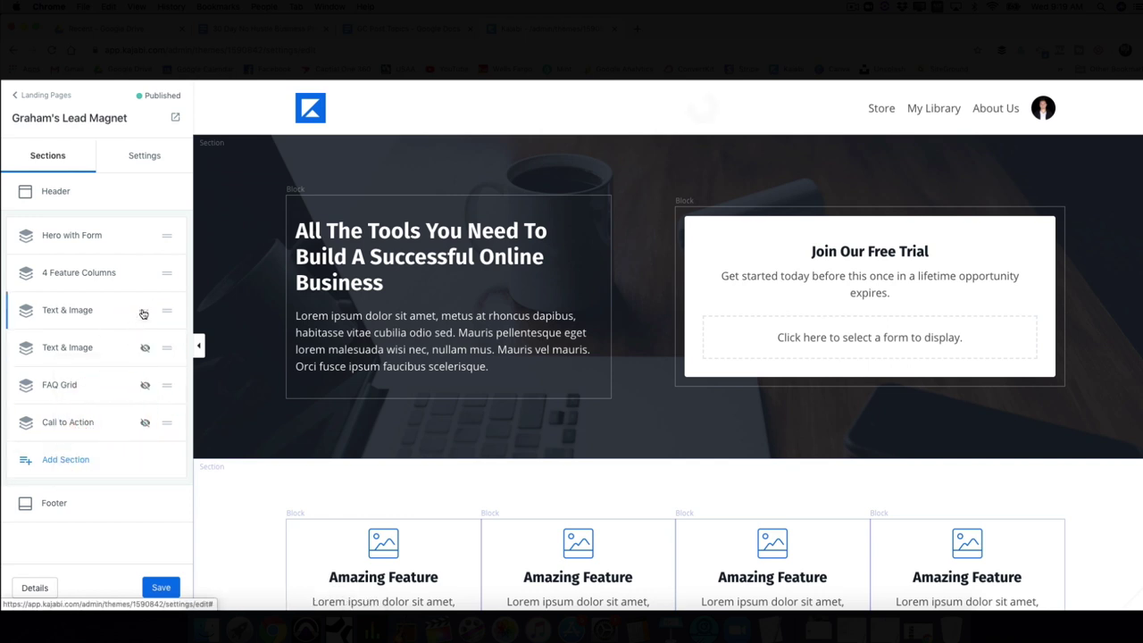
click(143, 310)
click(114, 386)
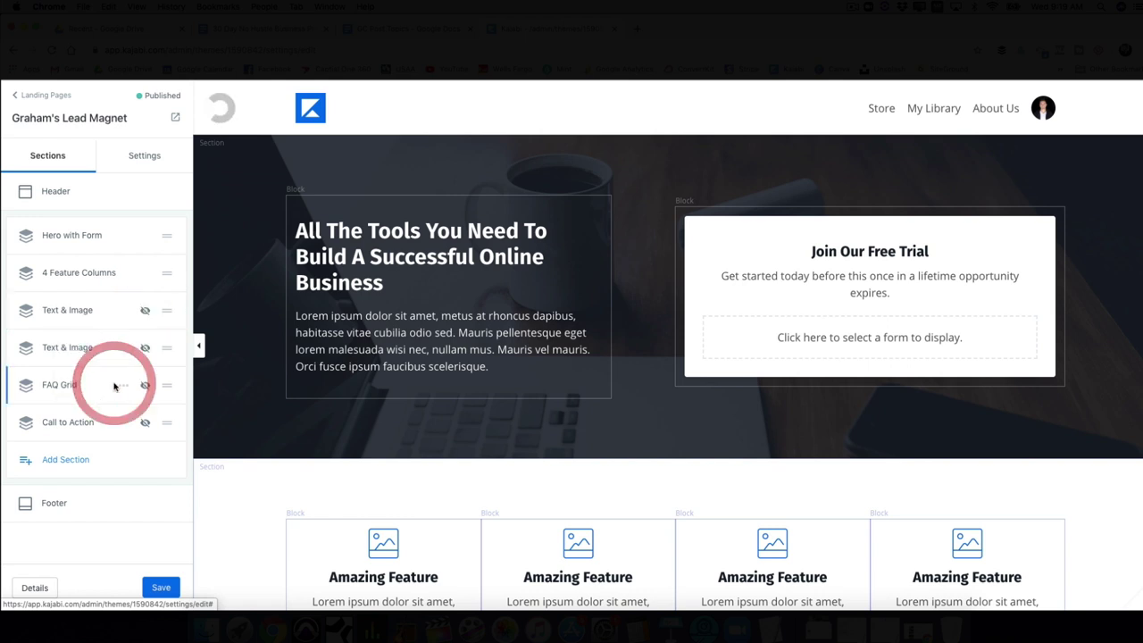
click(145, 277)
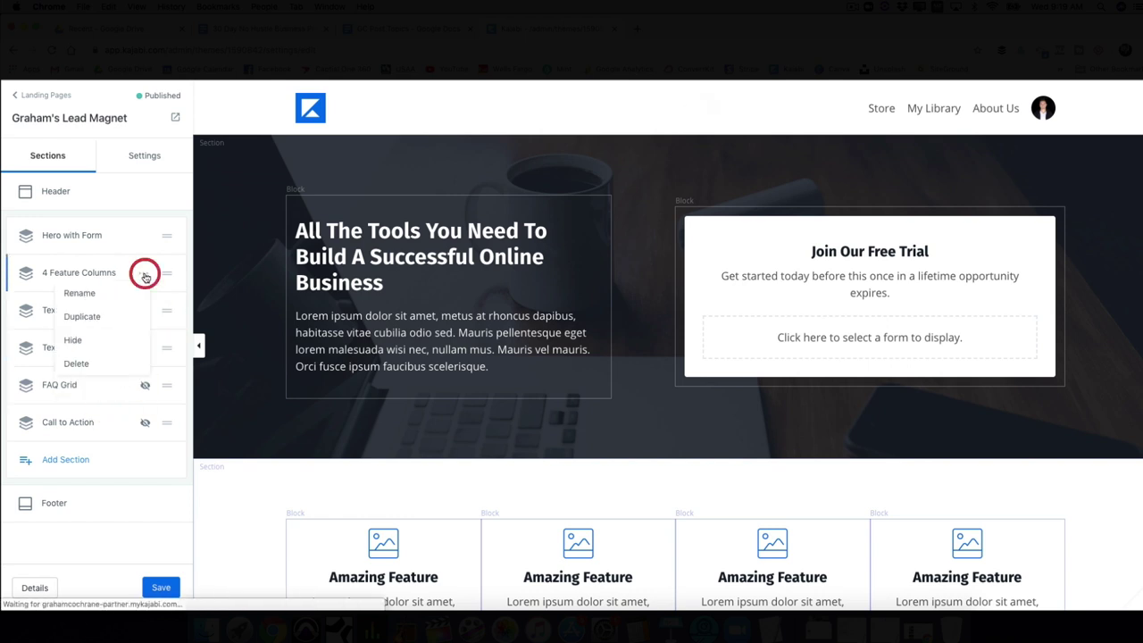
click(110, 336)
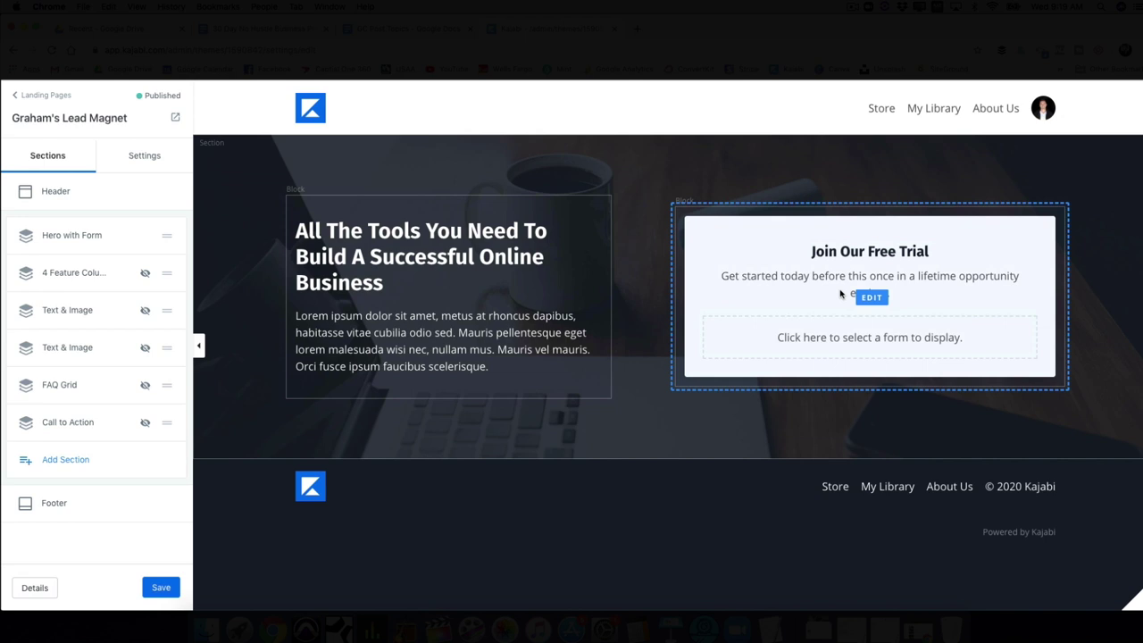
Replace the hero section's headline with "Lose 5 Pounds This Week Without Exercise", correcting the spelling of the last word.
click(525, 234)
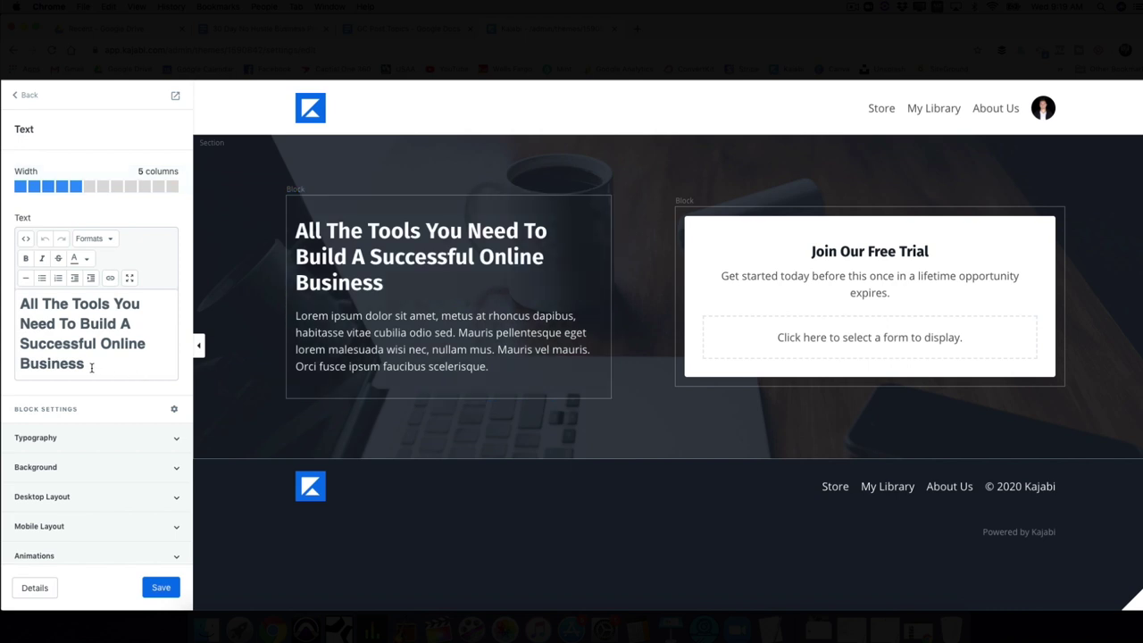
drag(85, 363, 18, 307)
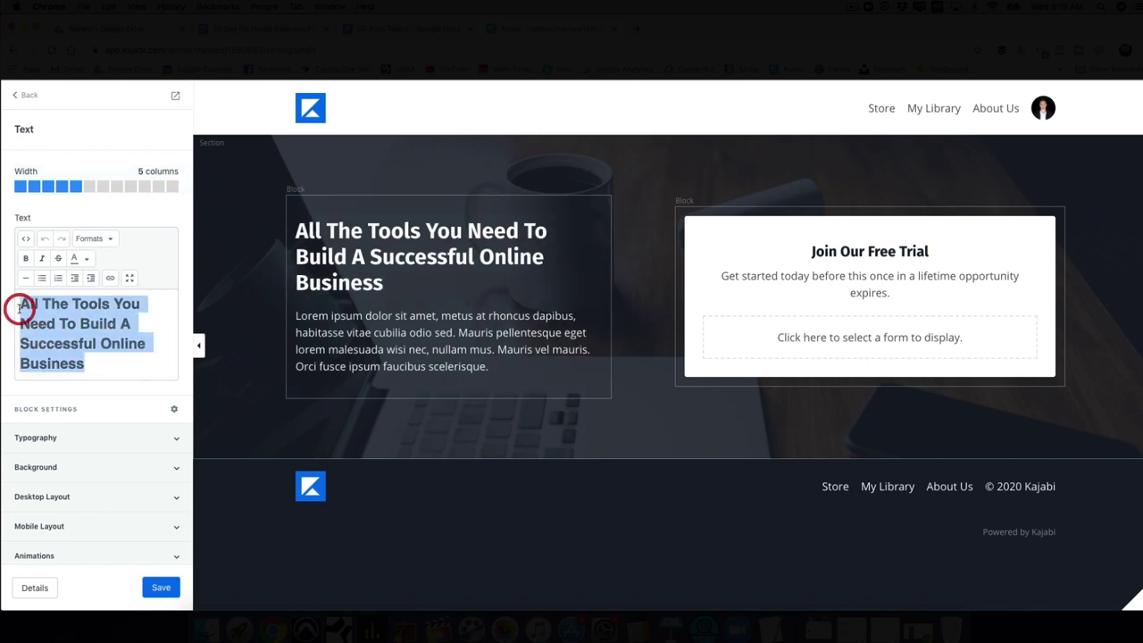
text(Lose )
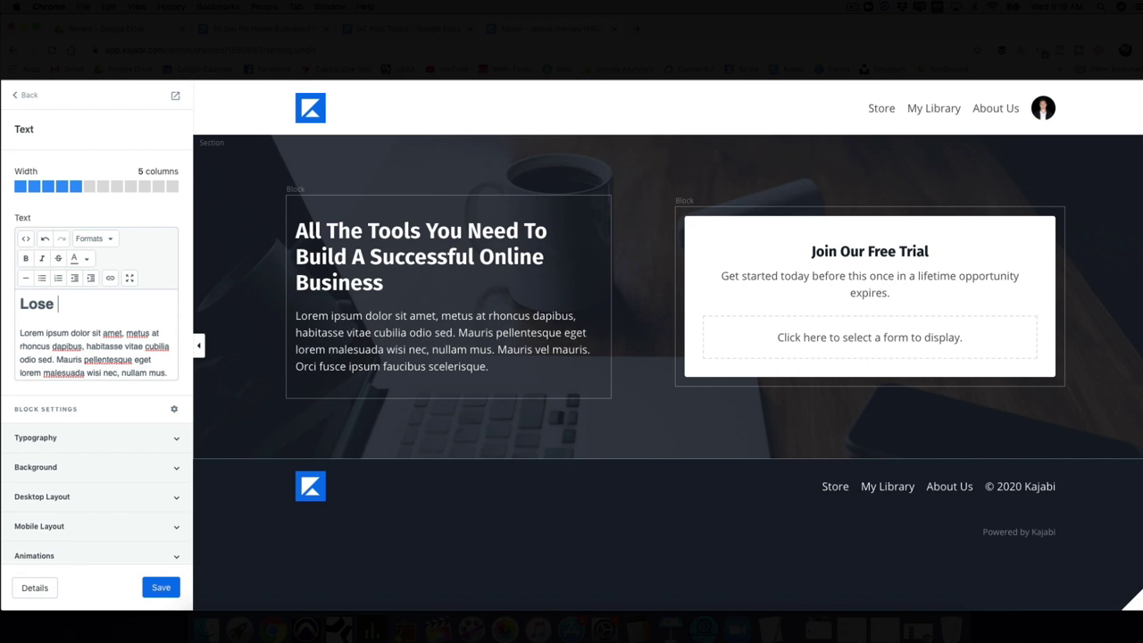
text(5 Pounds )
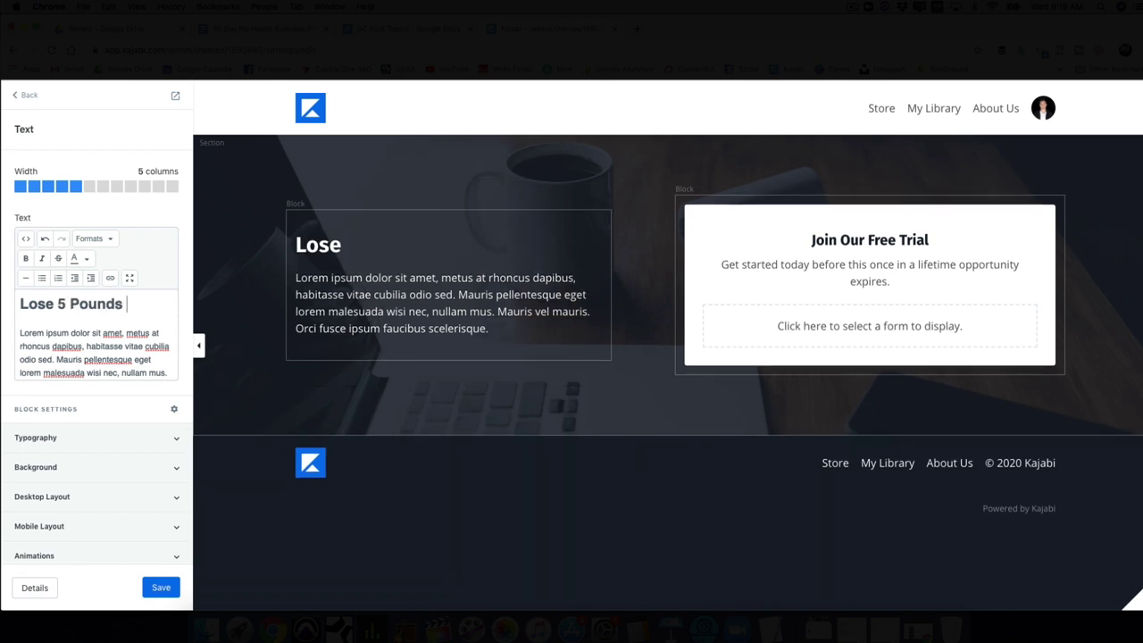
text(This Week Without Excer)
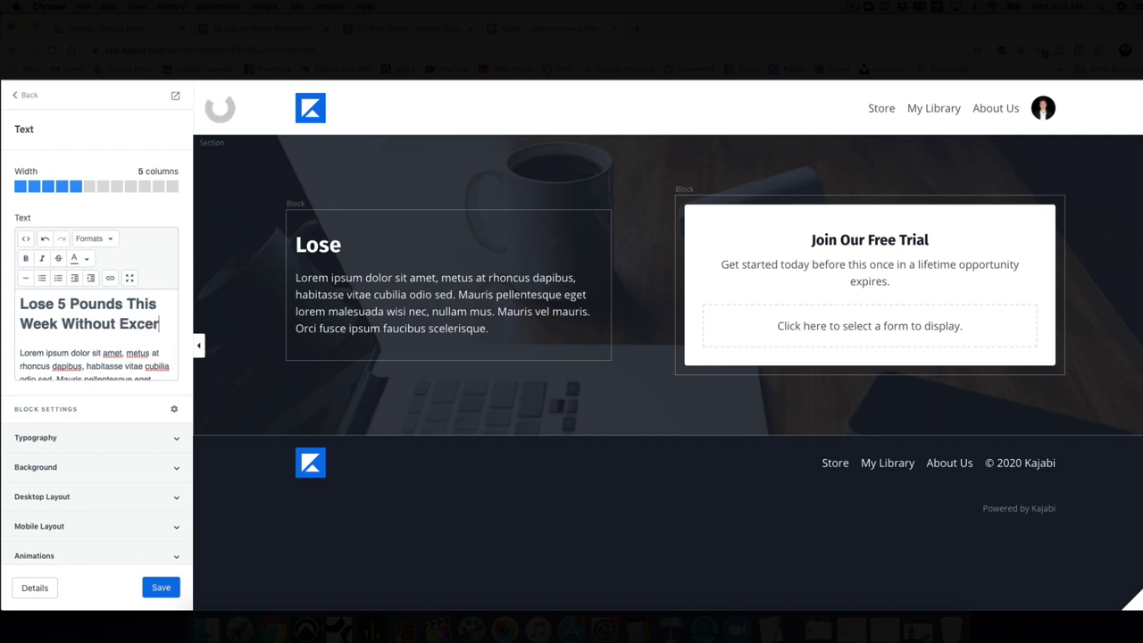
text(s)
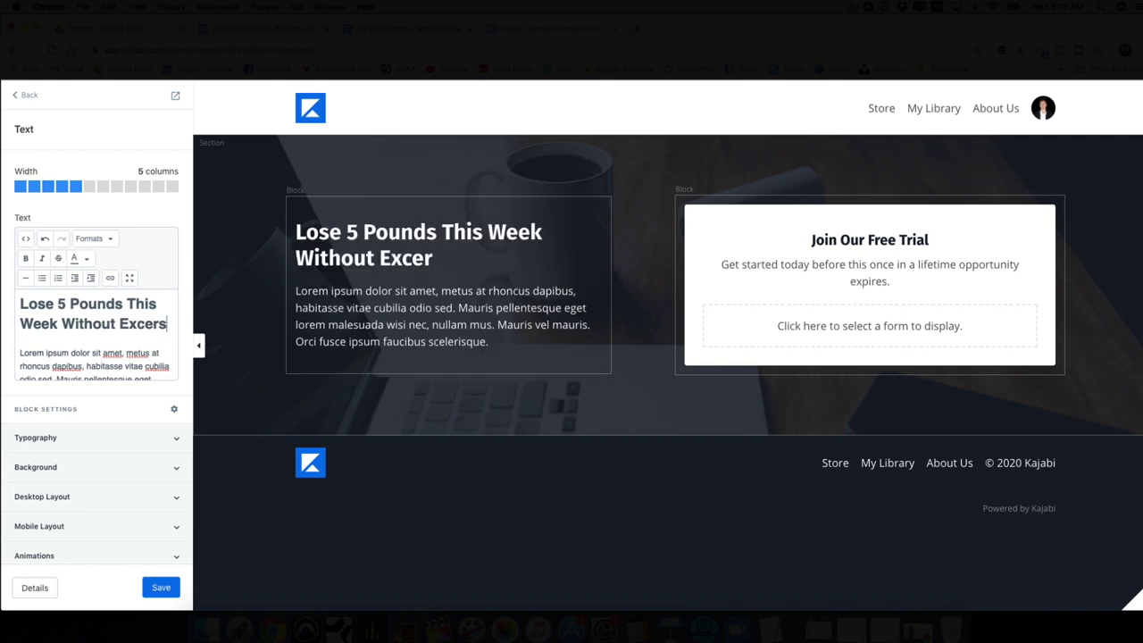
text(ise)
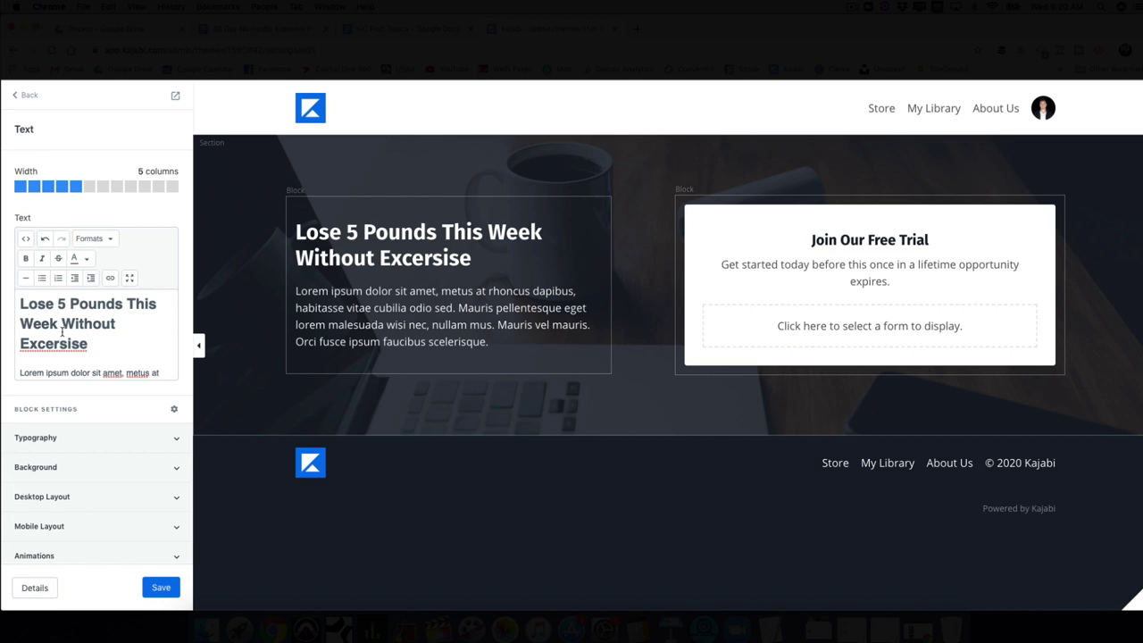
right_click(57, 343)
click(87, 348)
Set the hero paragraph to "Download my FREE 7 day weight loss cheatsheet and learn how to lose your next 5 pounds in a healthy and sustainable way.".
scroll(110, 339, down, 2)
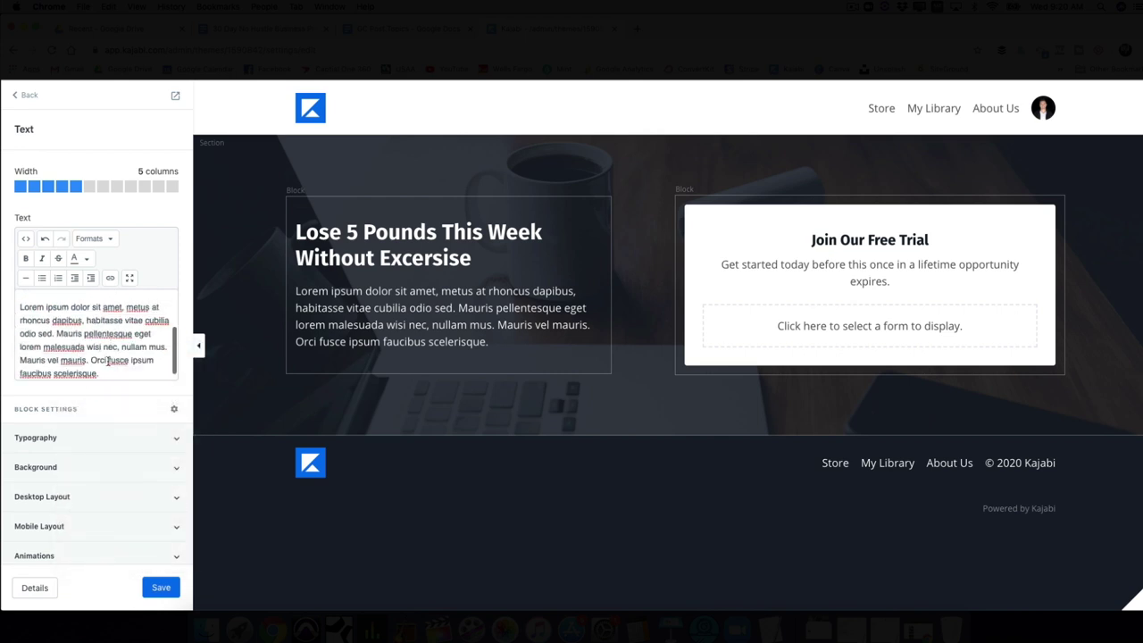
click(102, 374)
drag(102, 373, 55, 303)
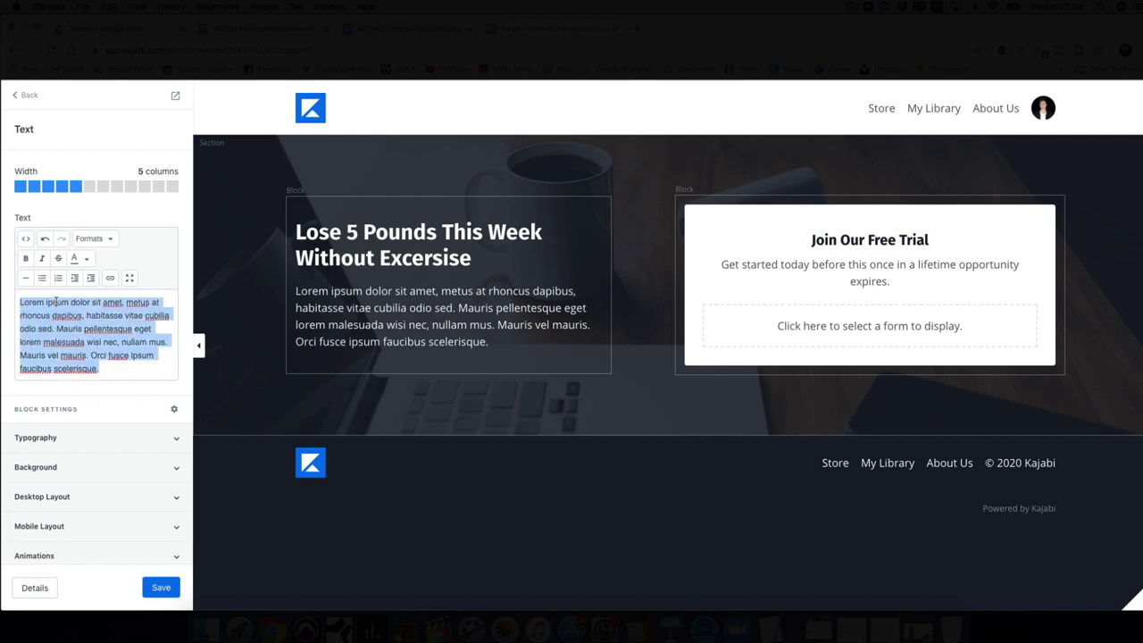
text(Download my FREE)
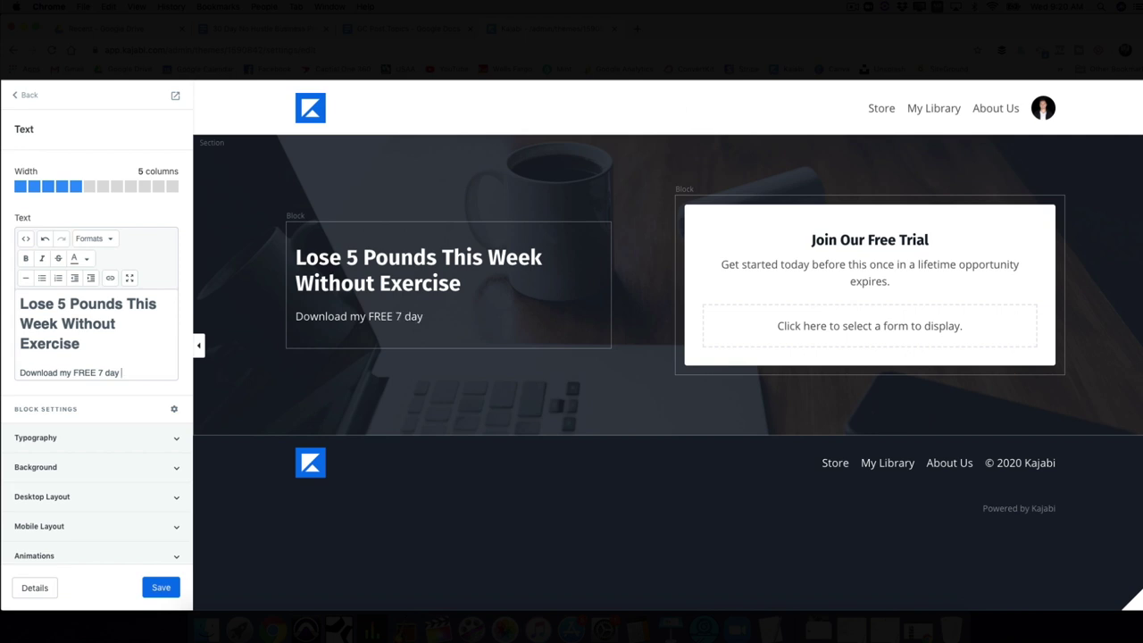
text(7 day weight loss cheats)
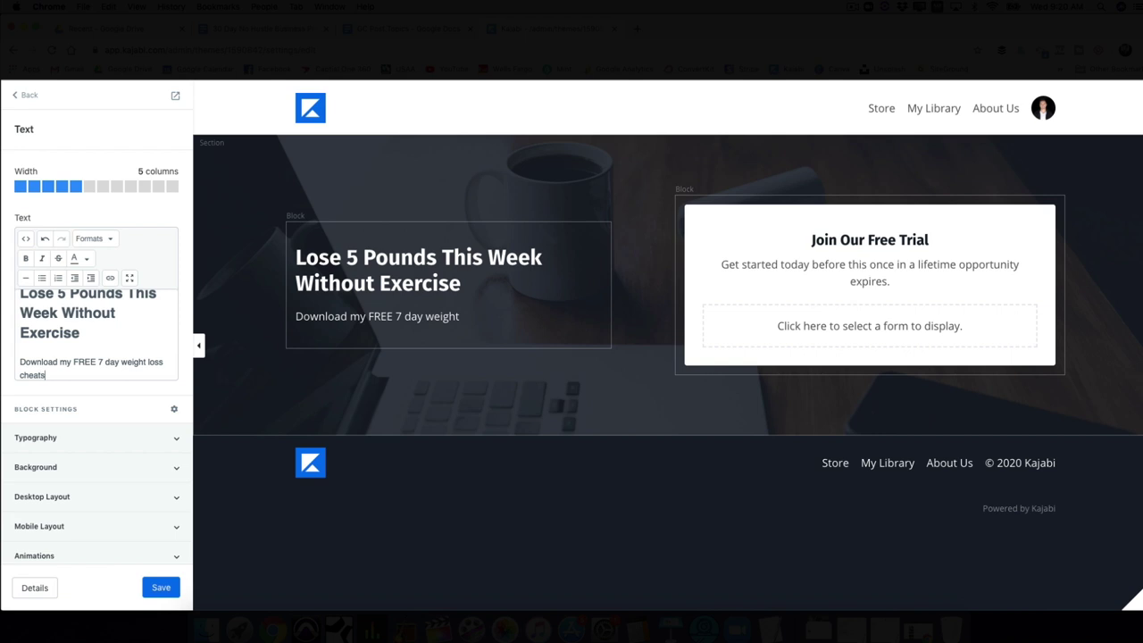
text(heet and learn how to lose your ne)
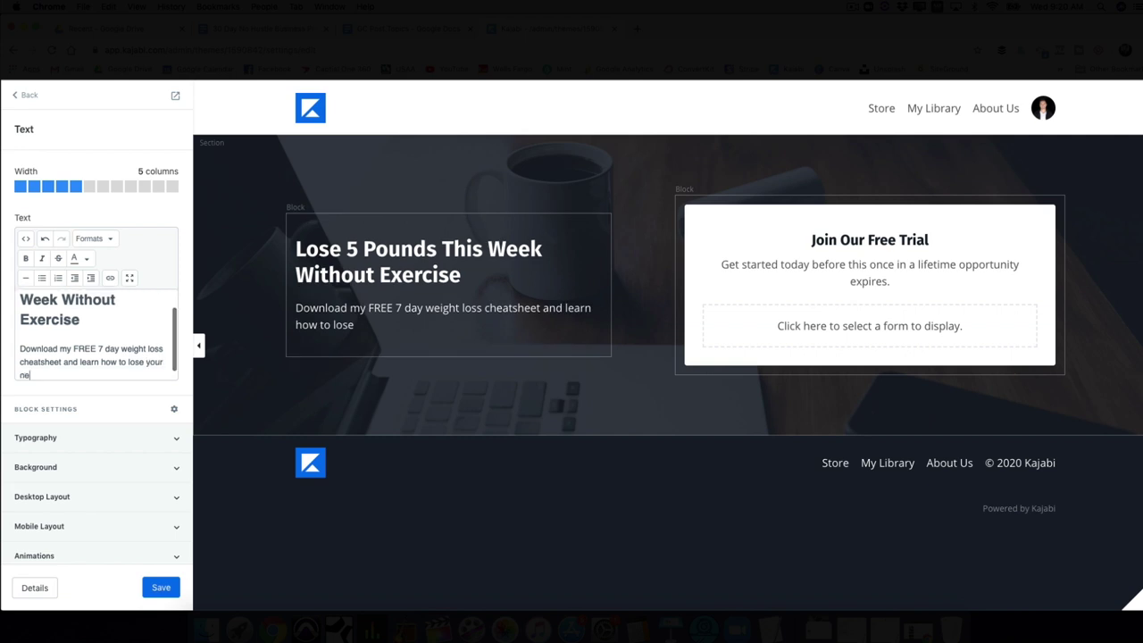
text(xt 5 pounds in a healt)
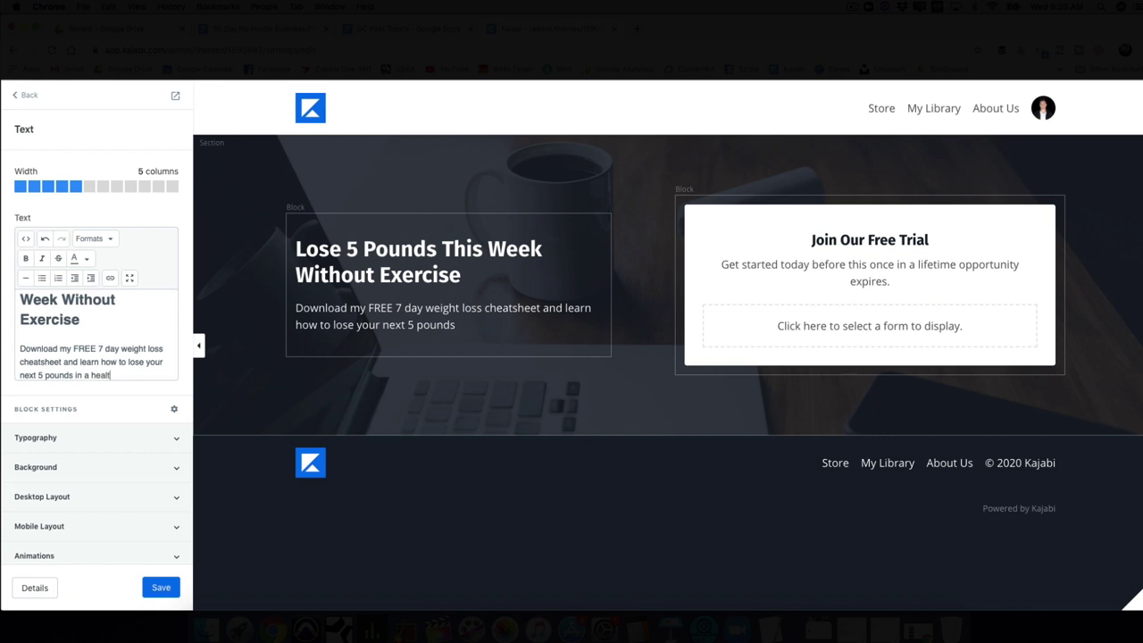
text(hy and sustainable way.)
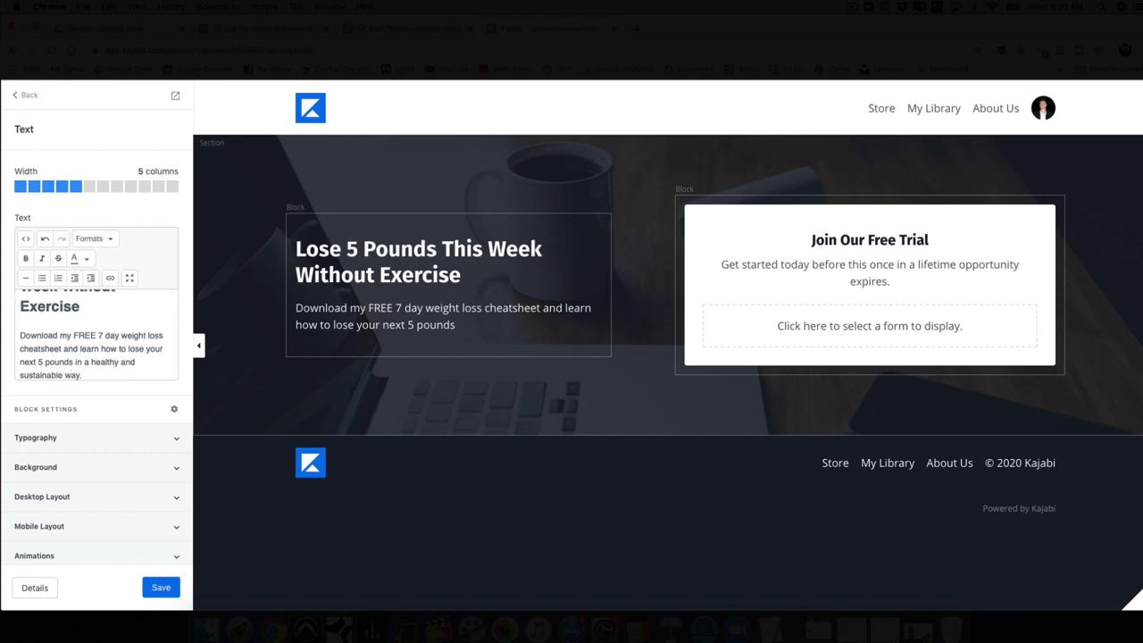
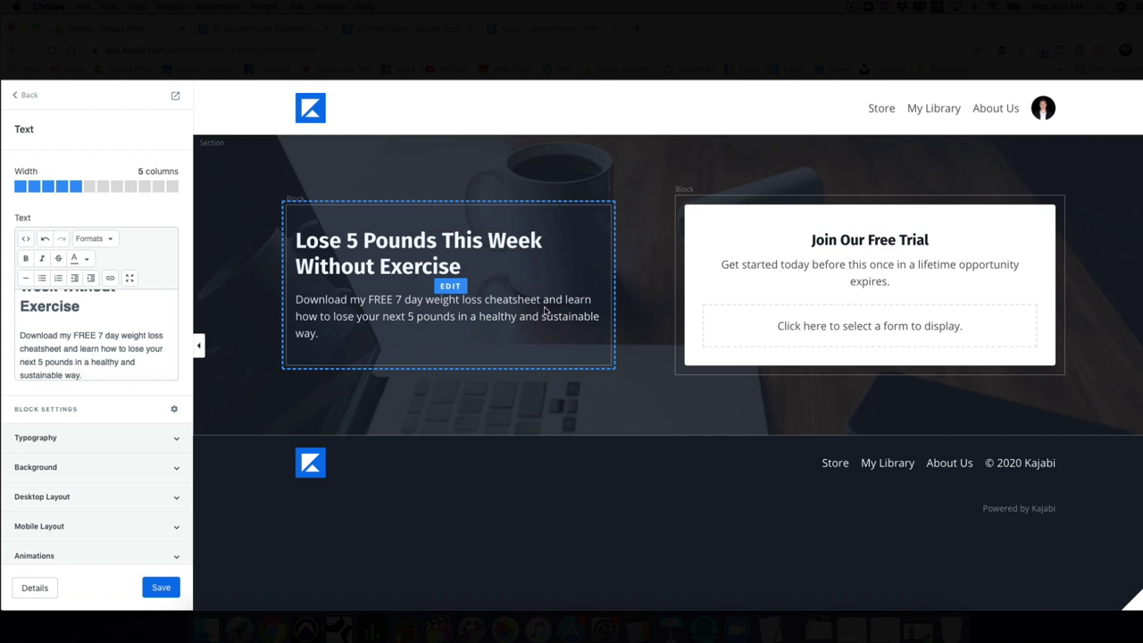
Review the hero section's background options and its form block's settings, and save the landing page.
click(601, 430)
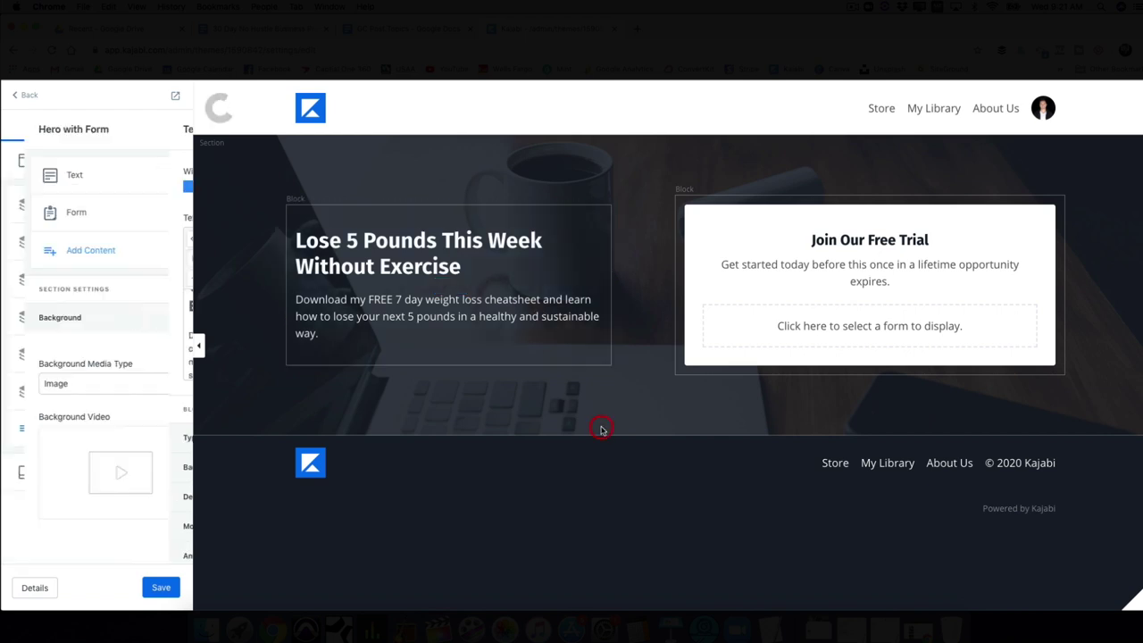
scroll(125, 437, down, 9)
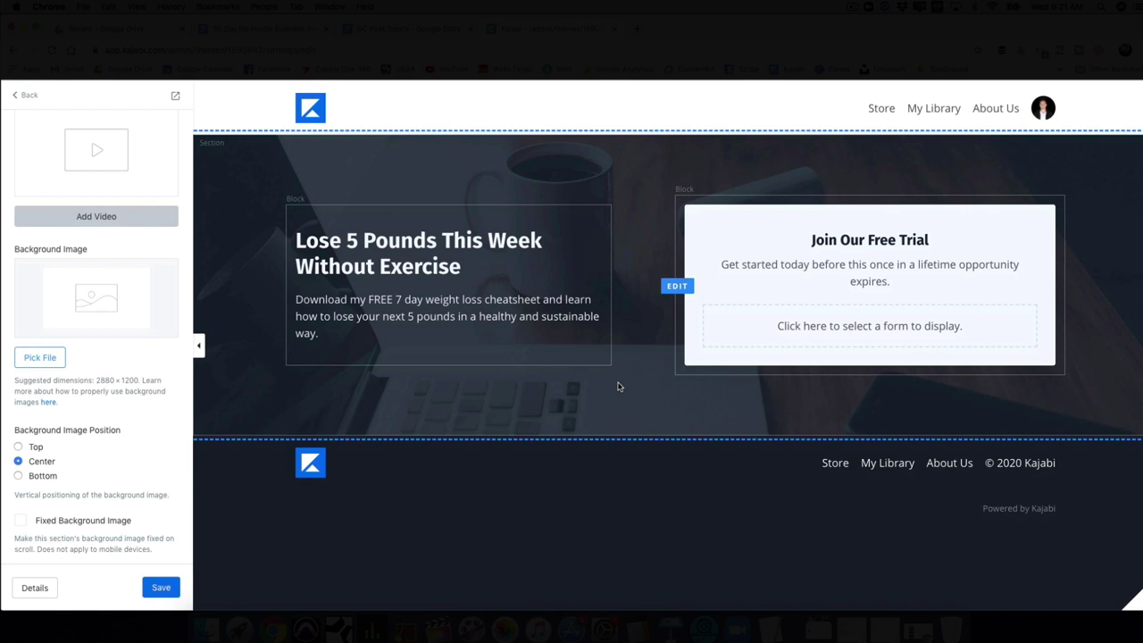
click(872, 327)
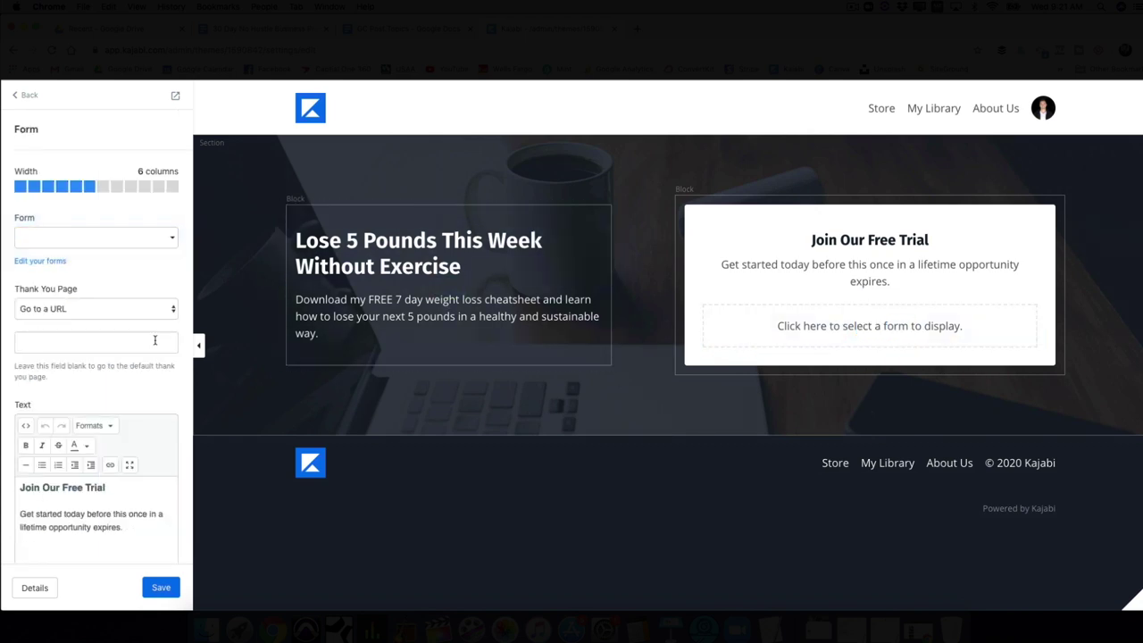
scroll(154, 340, down, 5)
scroll(155, 343, up, 5)
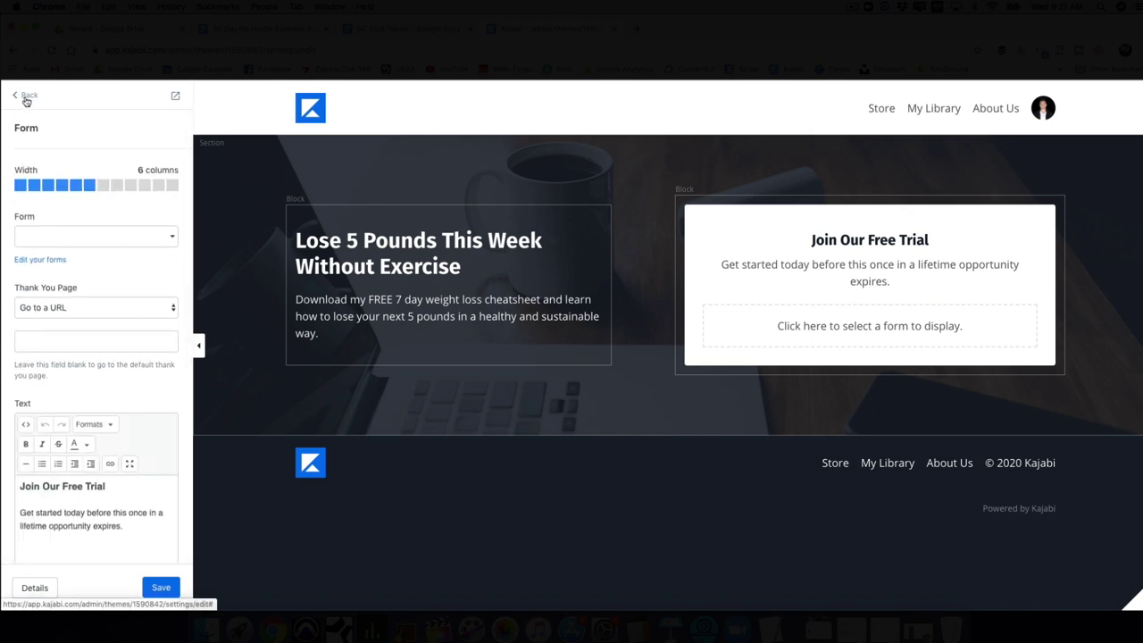
click(155, 589)
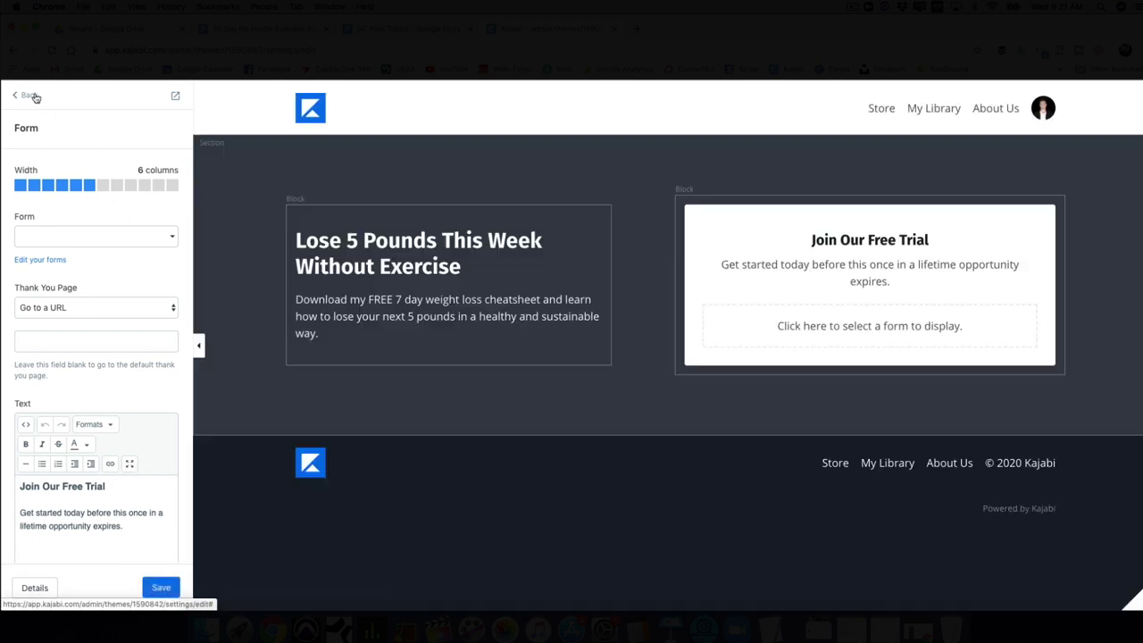
Create a new marketing form titled "5 Pound Cheat Sheet OPT IN".
click(32, 95)
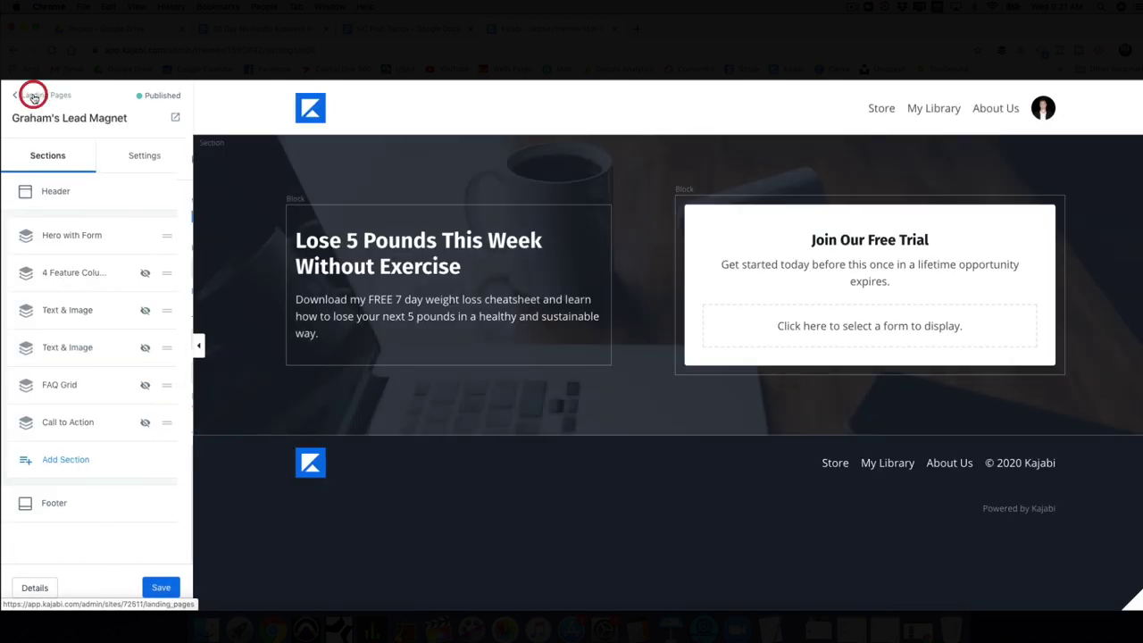
click(32, 95)
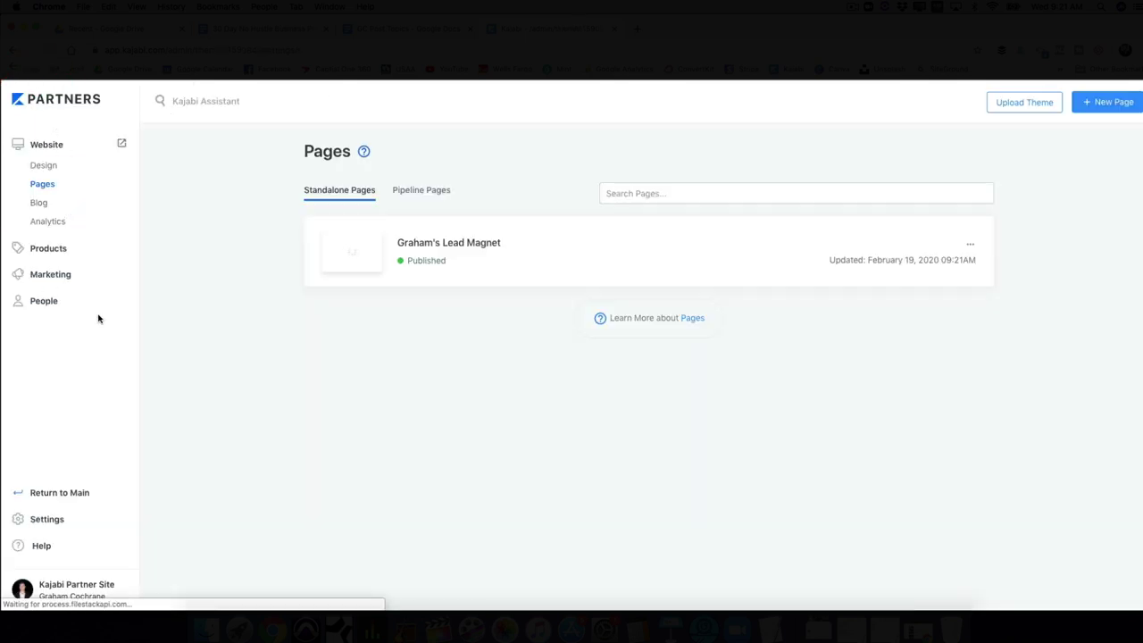
click(59, 274)
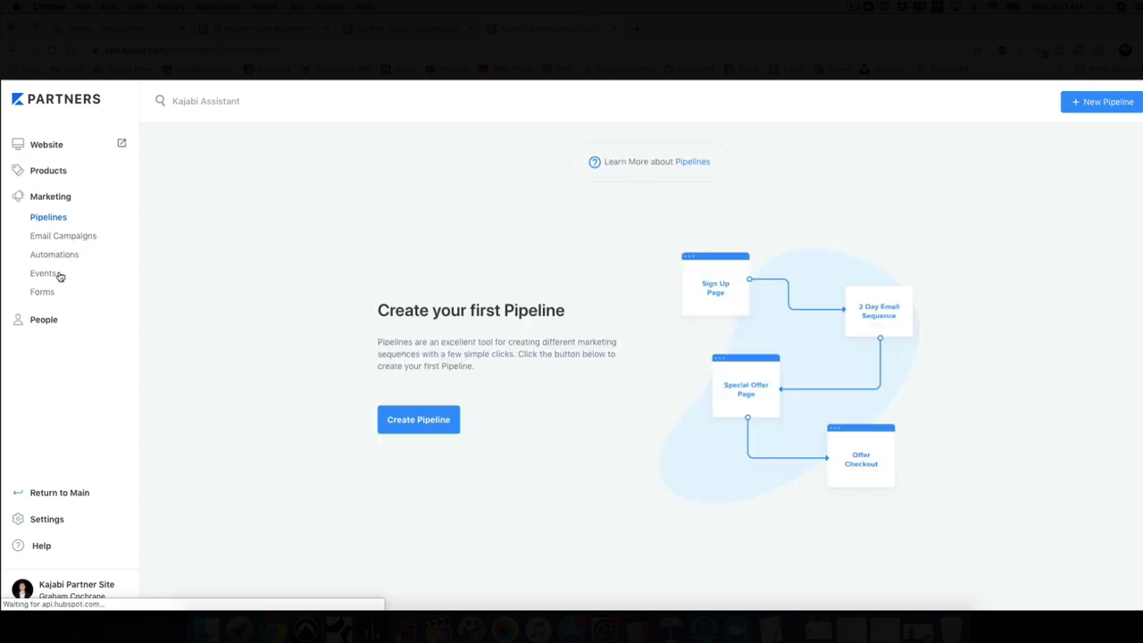
click(46, 299)
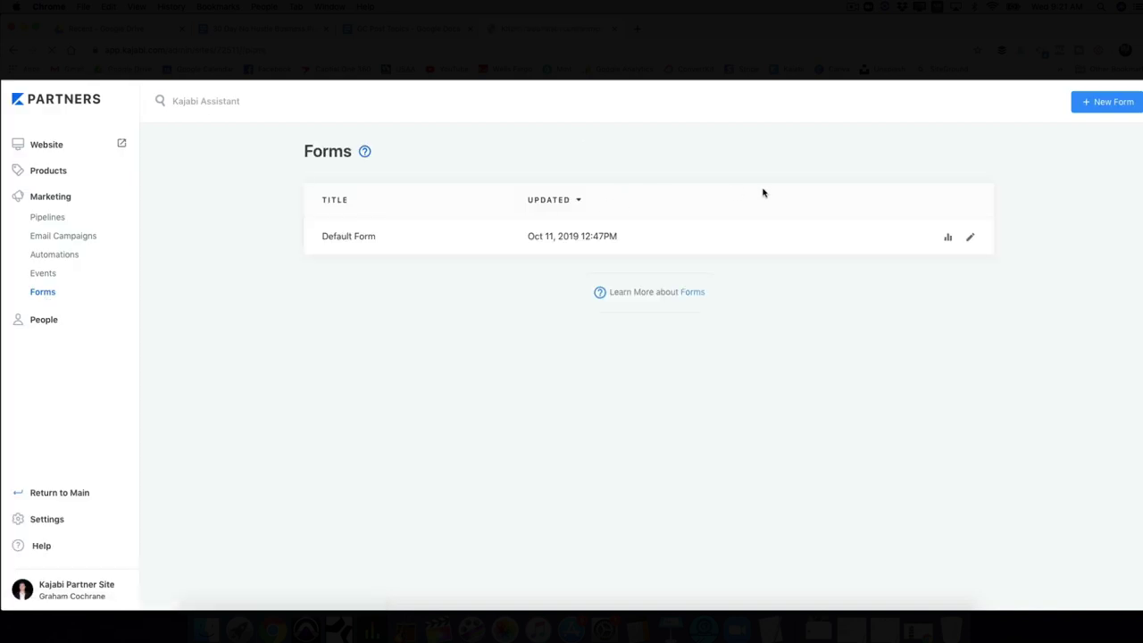
click(1086, 108)
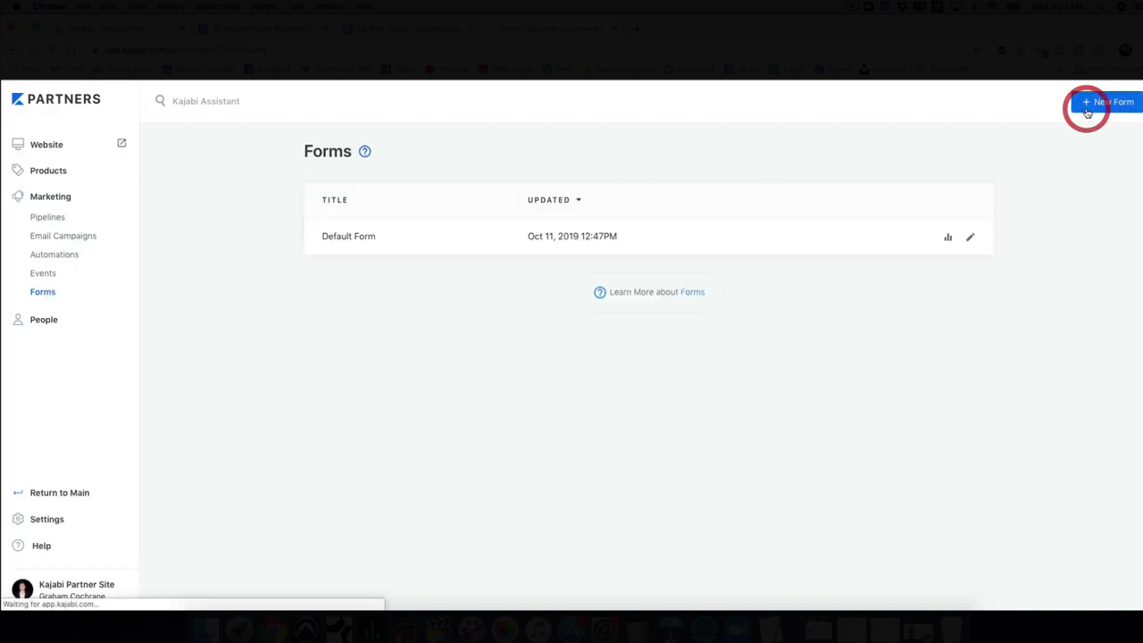
click(735, 250)
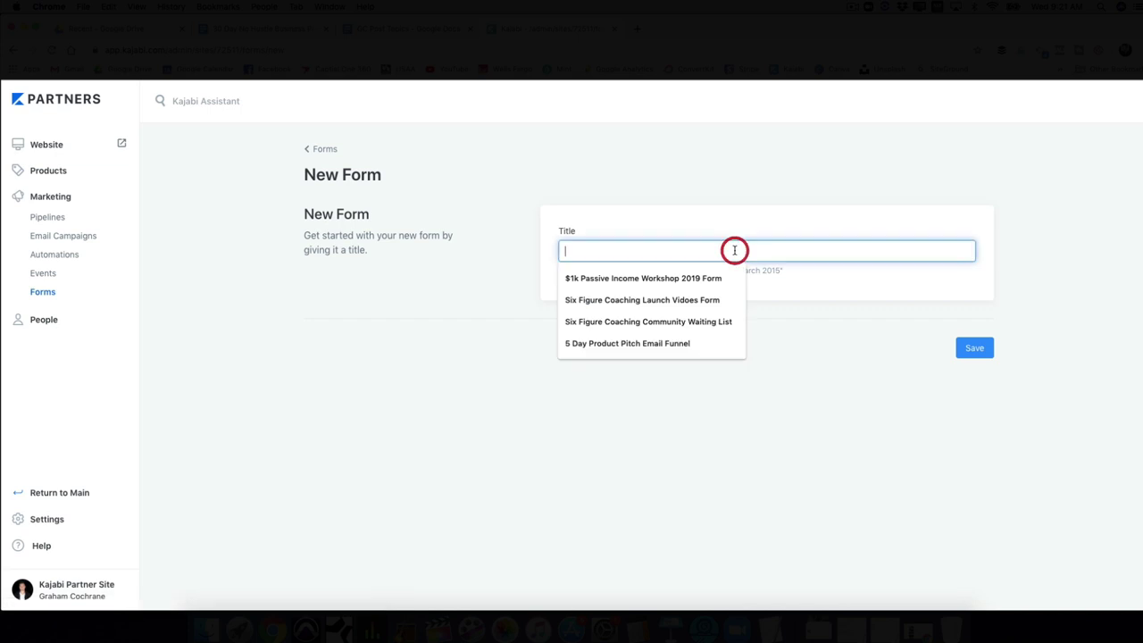
text(5 Pound Cheat Sheet OPT IN)
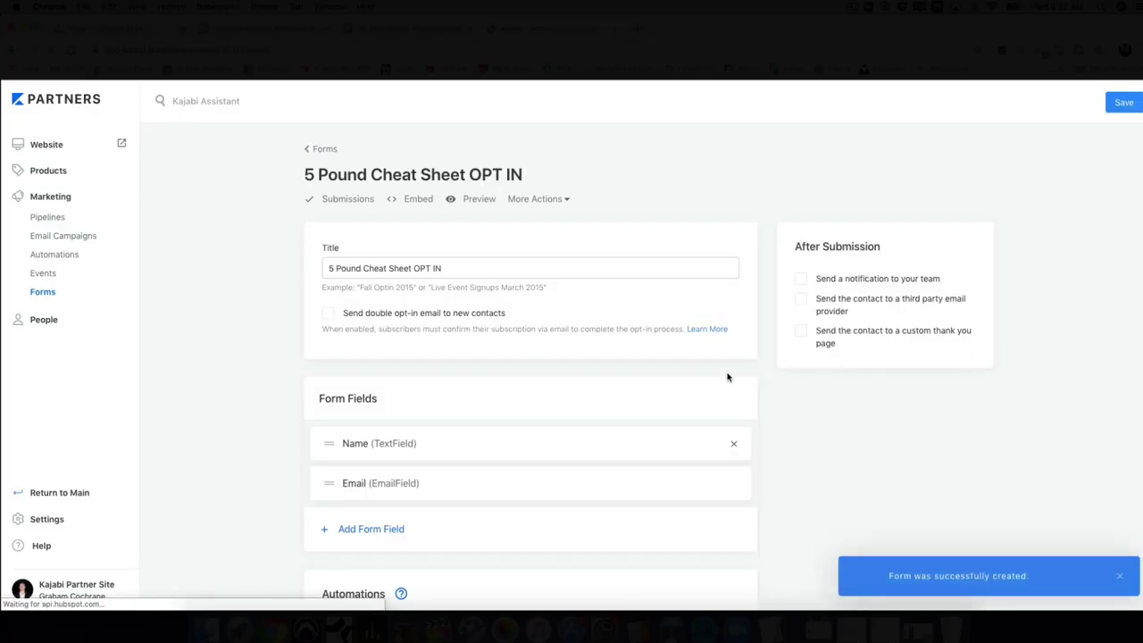
Review the opt-in form's fields and automation settings, and save the form.
scroll(516, 381, down, 3)
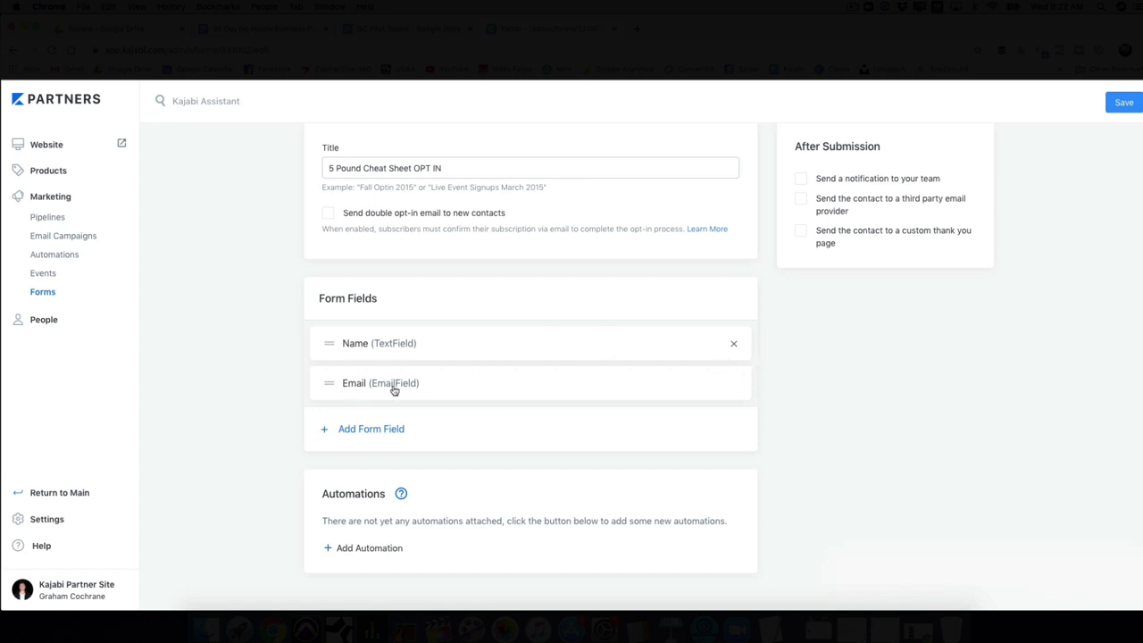
scroll(546, 474, up, 3)
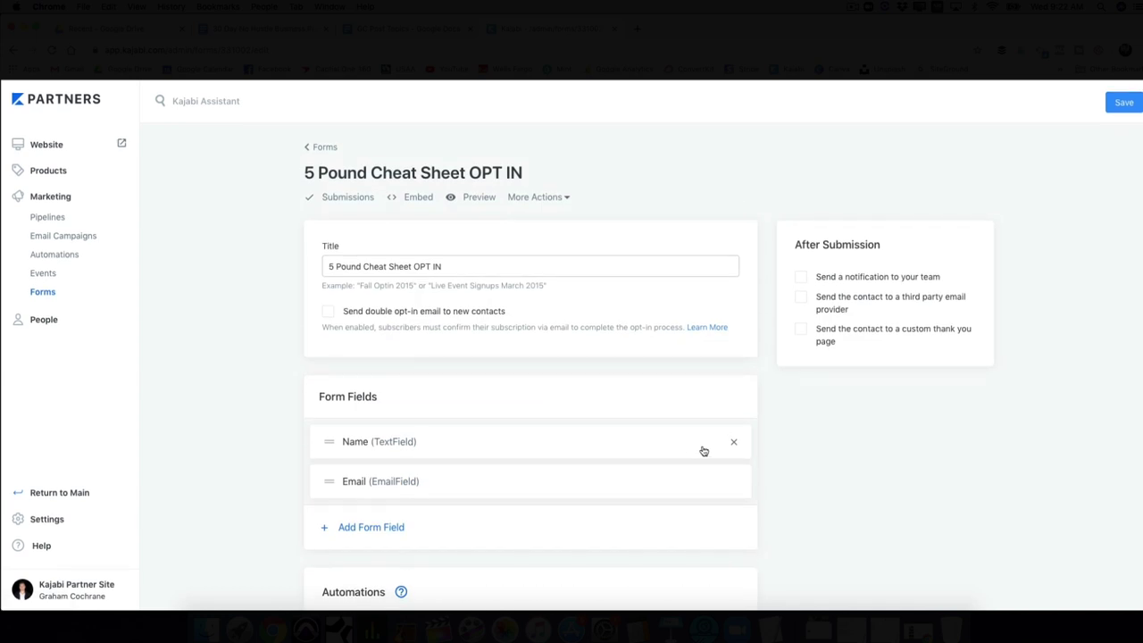
scroll(704, 451, down, 2)
scroll(703, 451, up, 3)
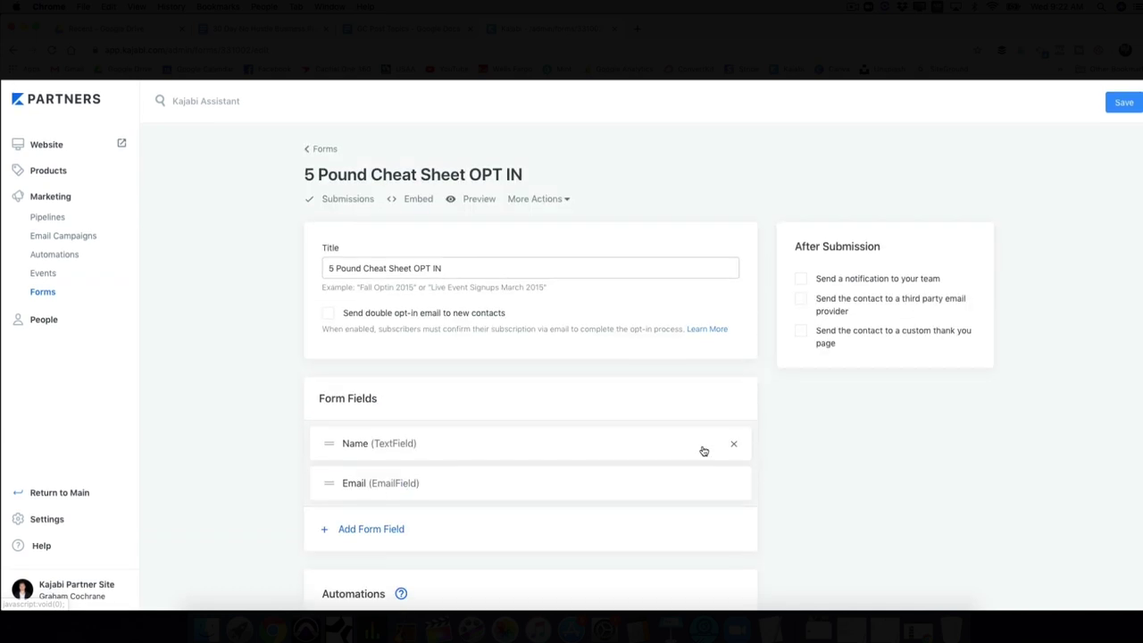
click(1125, 107)
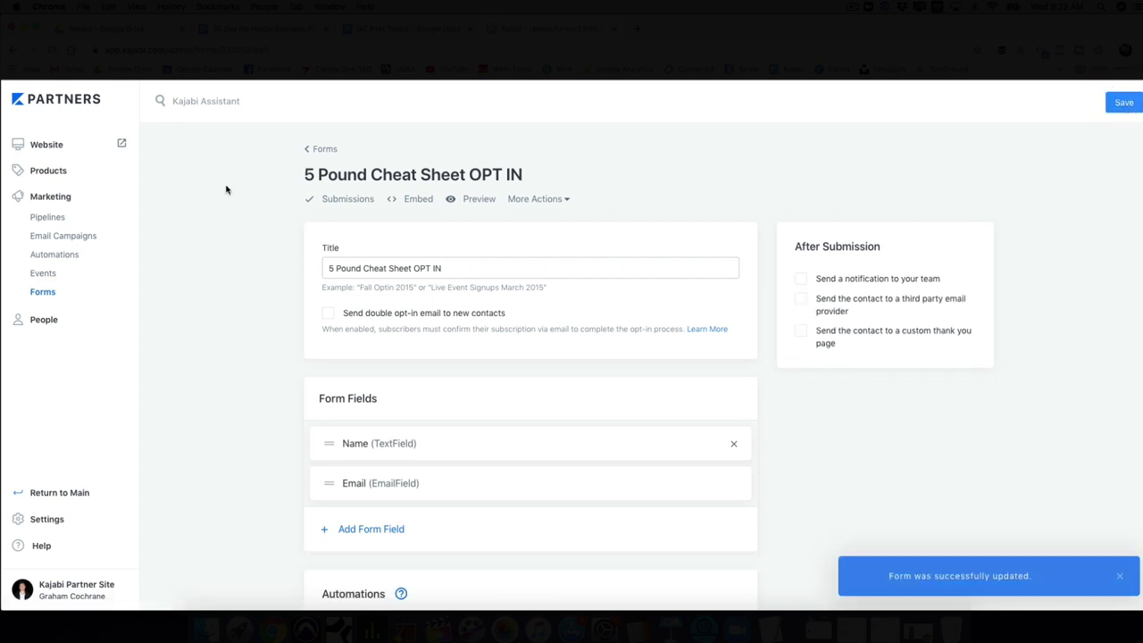
Reopen the lead magnet landing page for customizing and assign the 5 Pound Cheat Sheet OPT IN form to its form block.
click(62, 148)
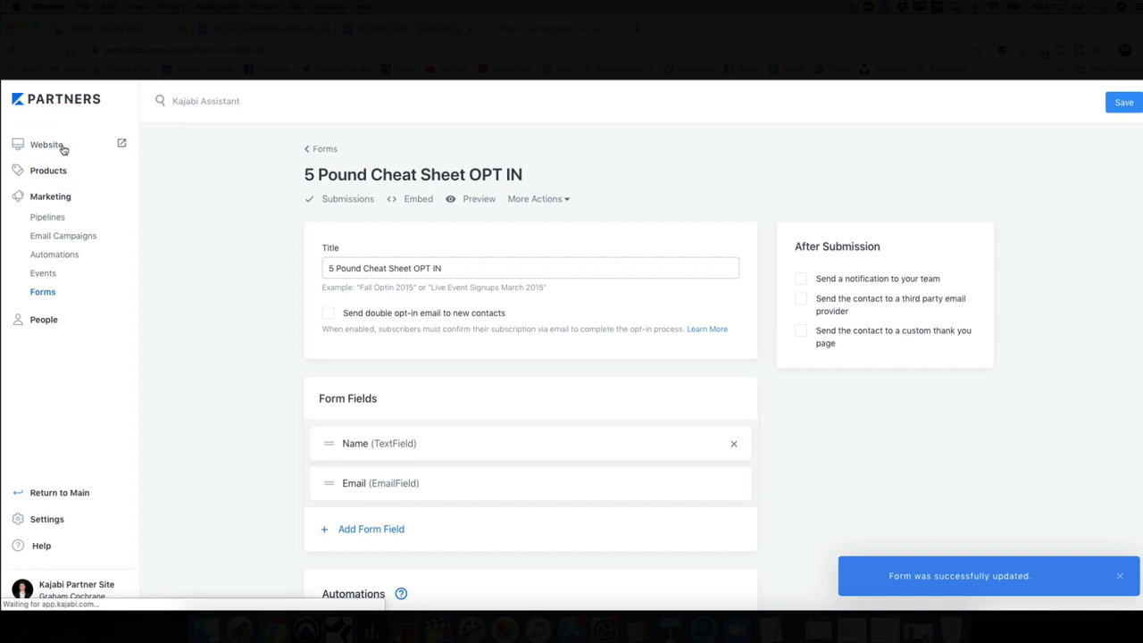
click(46, 184)
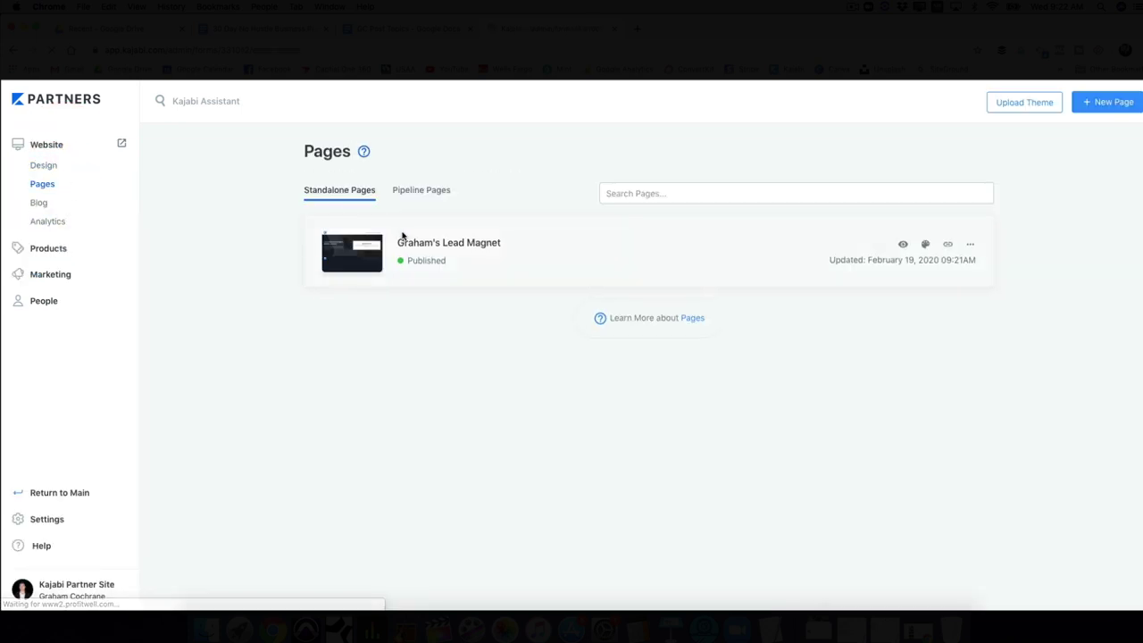
click(427, 243)
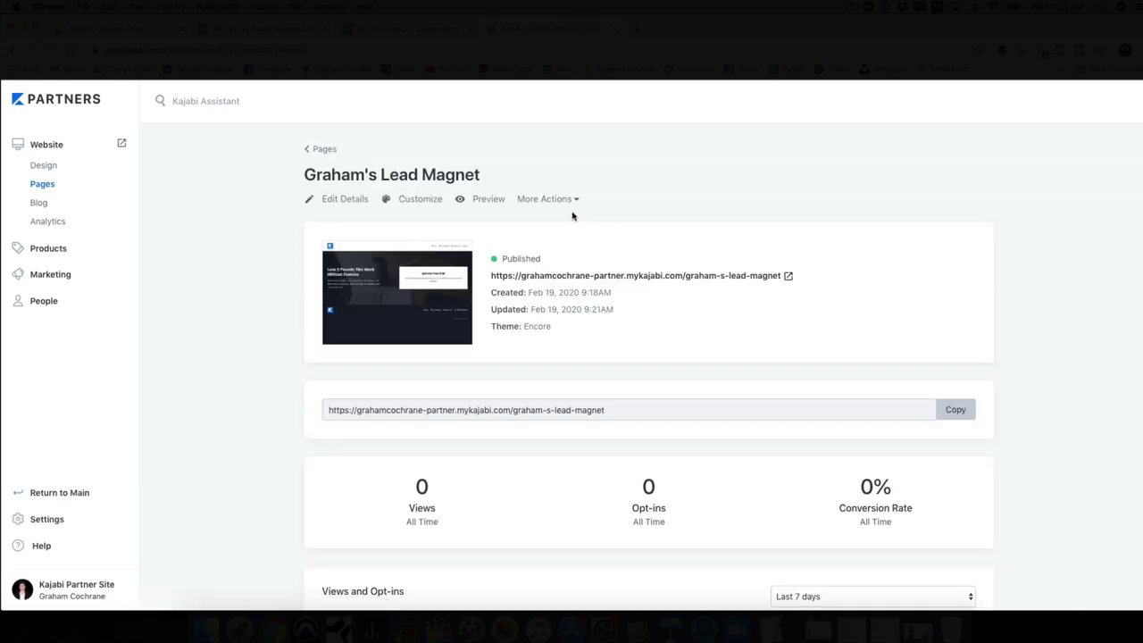
click(427, 201)
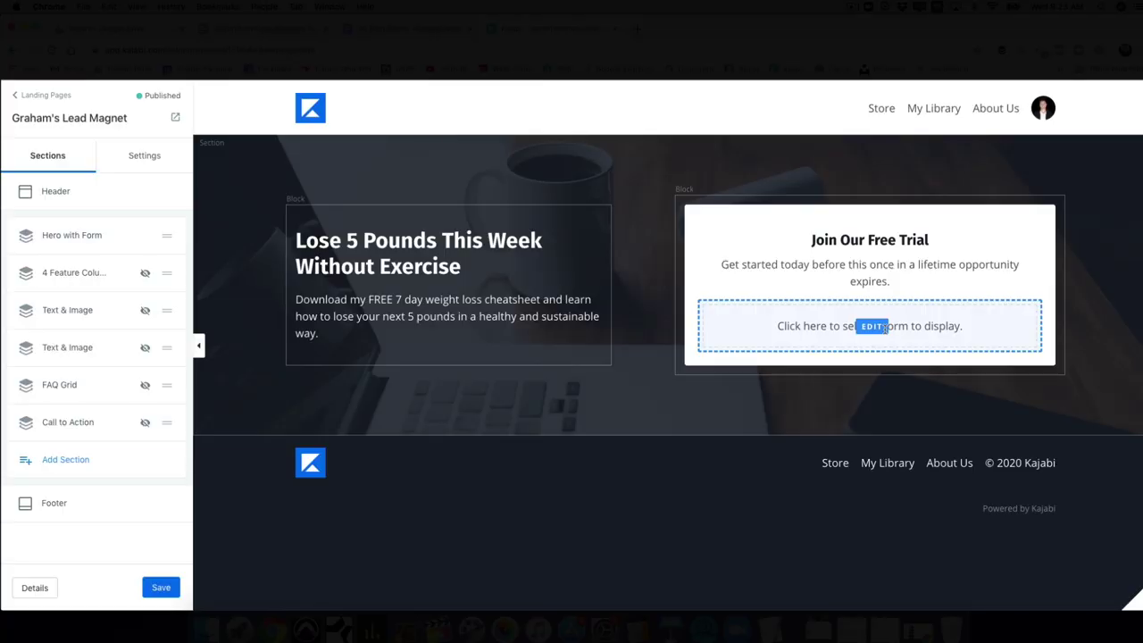
click(883, 328)
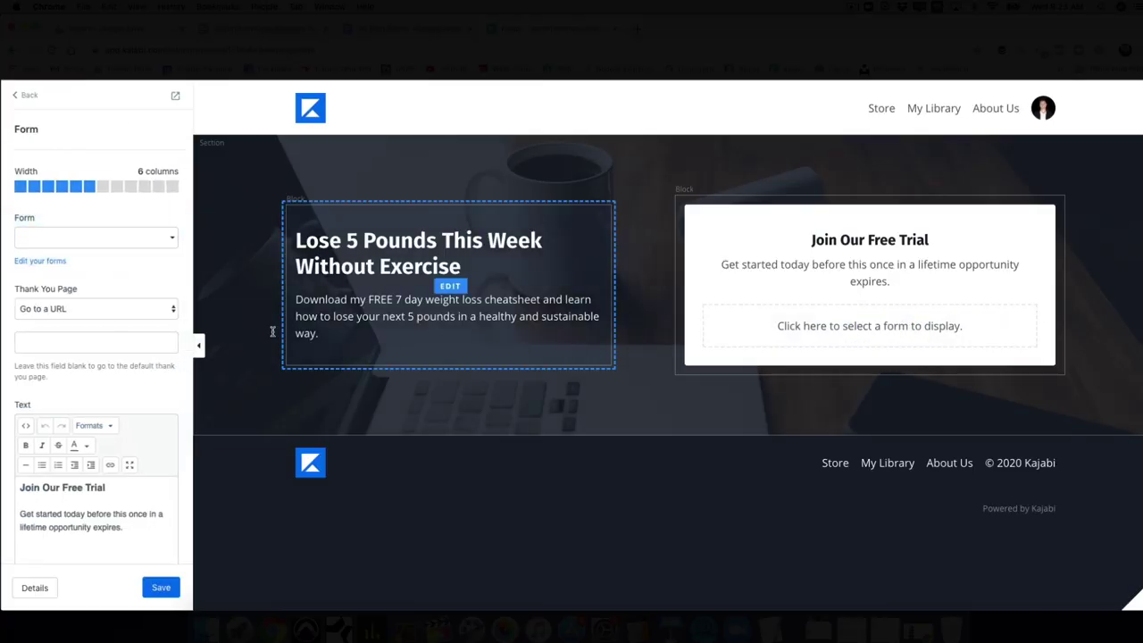
click(169, 245)
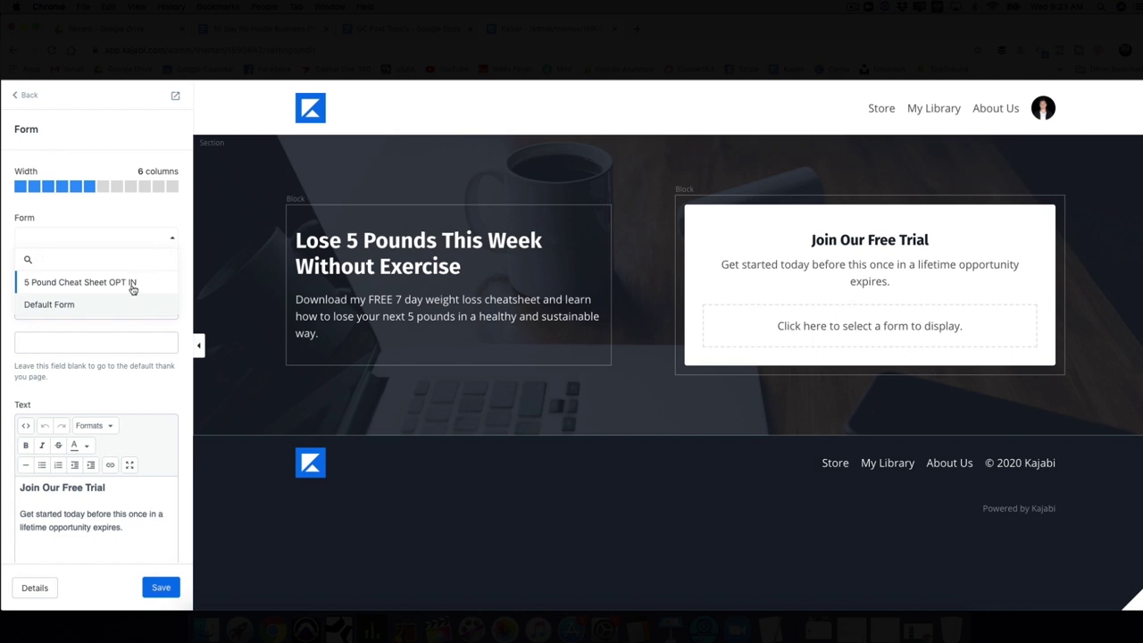
click(132, 284)
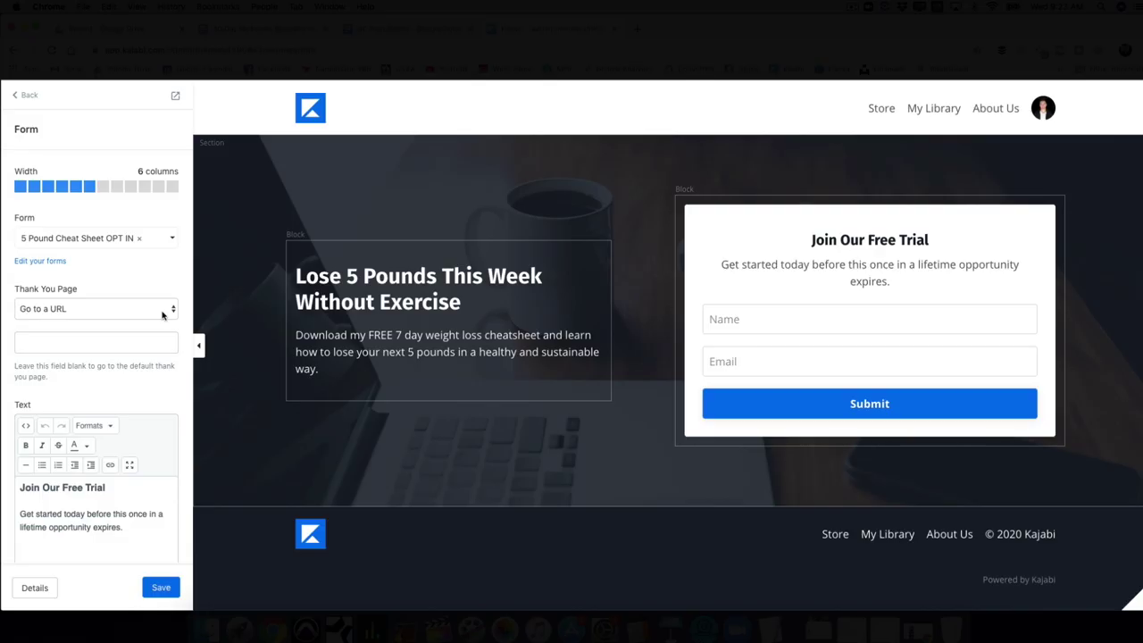
Check the form block's thank-you page options, then save the landing page and return to the pages list.
click(163, 310)
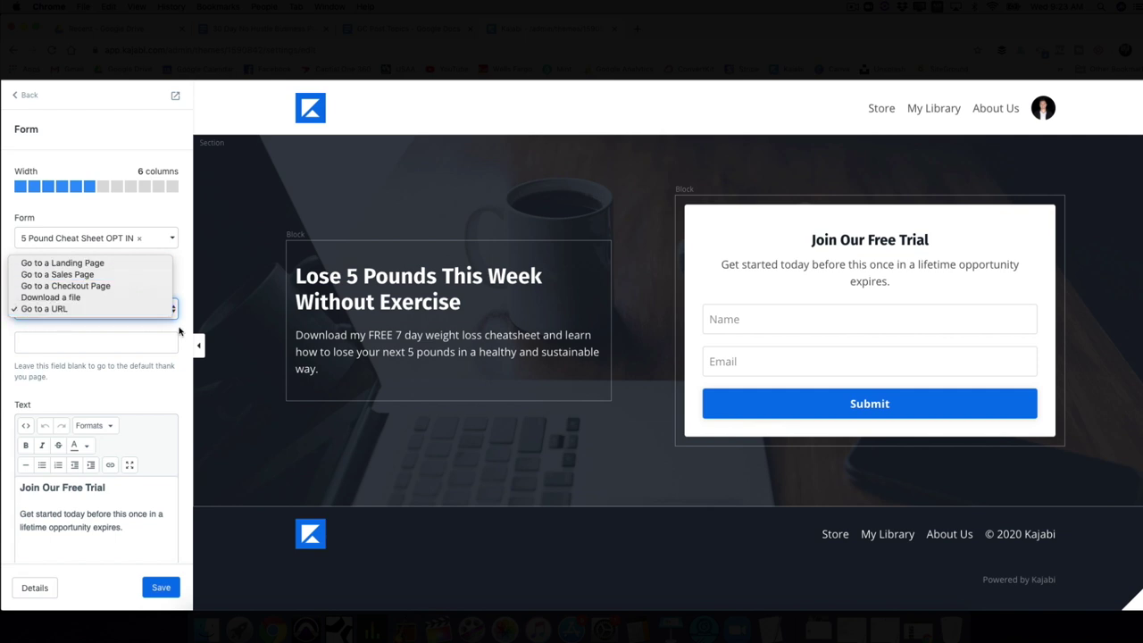
click(178, 332)
click(166, 589)
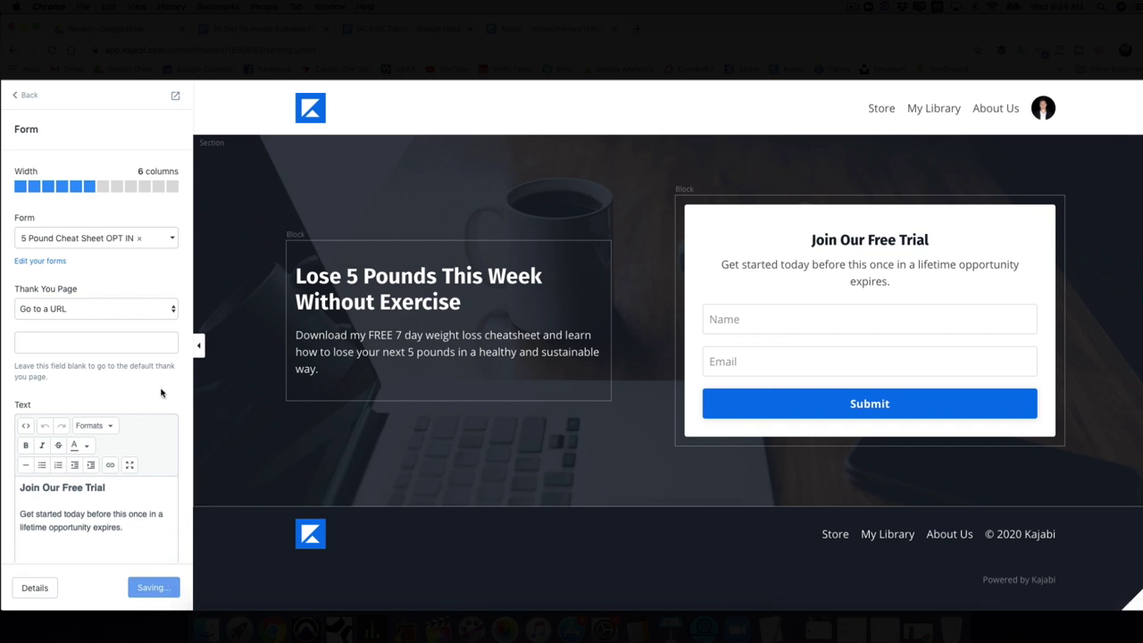
click(29, 96)
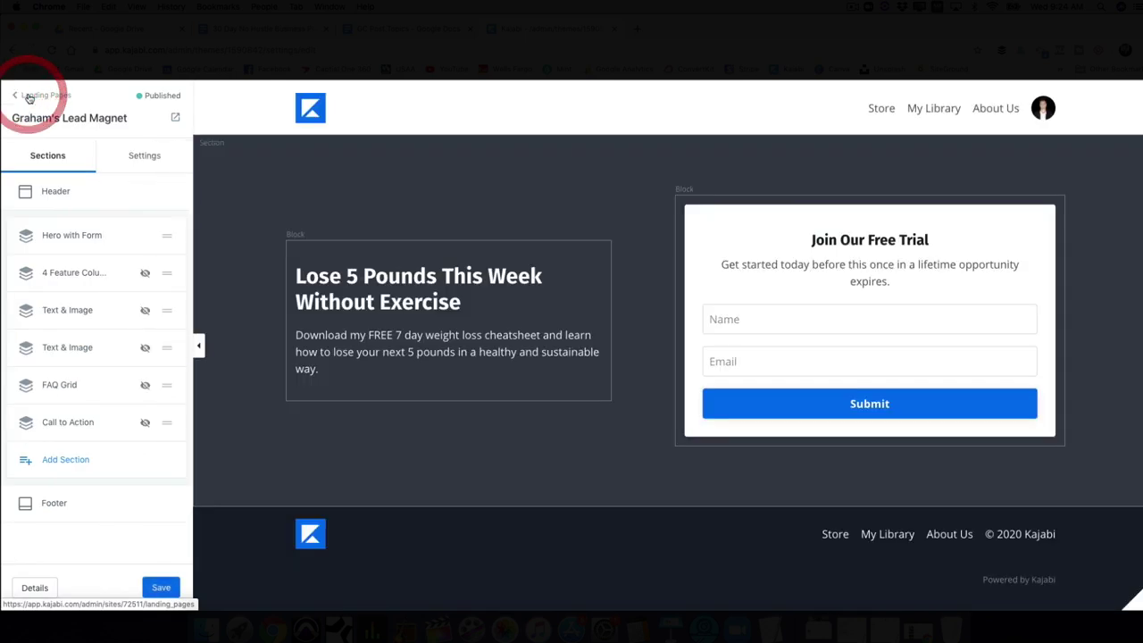
click(28, 97)
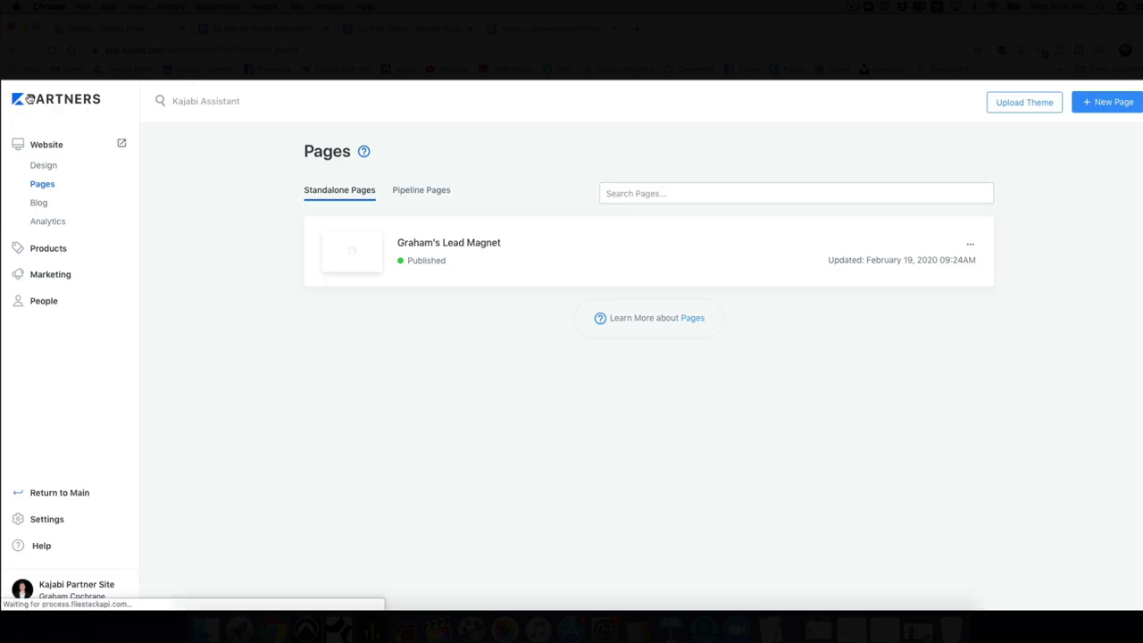
Start a new page and pick the Danke thank-you template from the template gallery.
click(1091, 105)
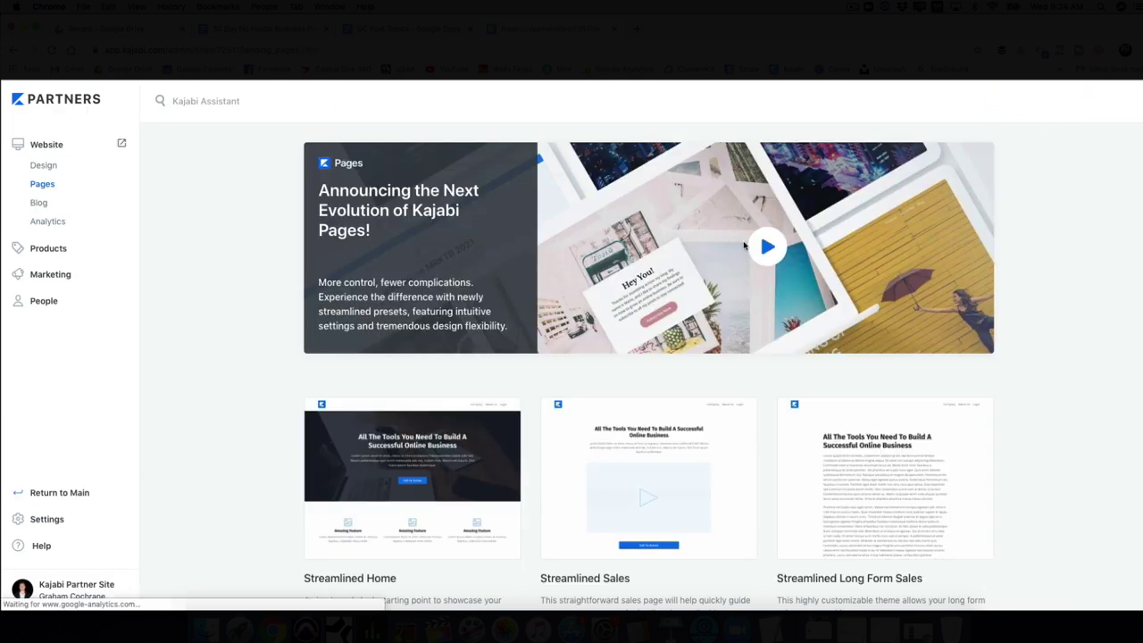
scroll(514, 546, down, 3)
mouse_move(751, 434)
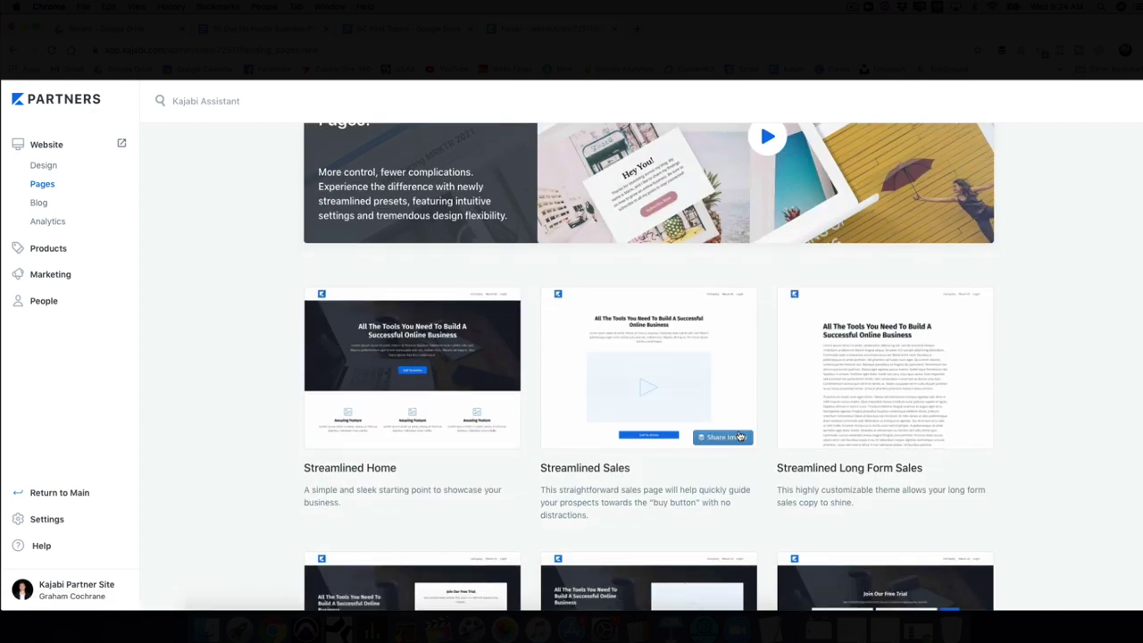
scroll(754, 415, down, 2)
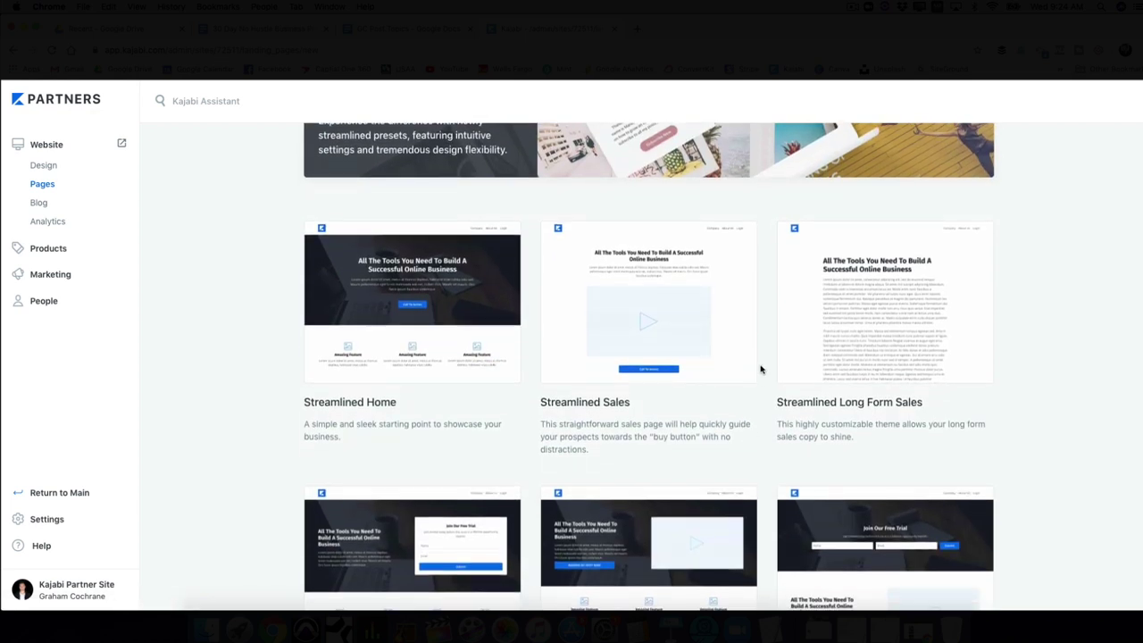
scroll(760, 369, down, 20)
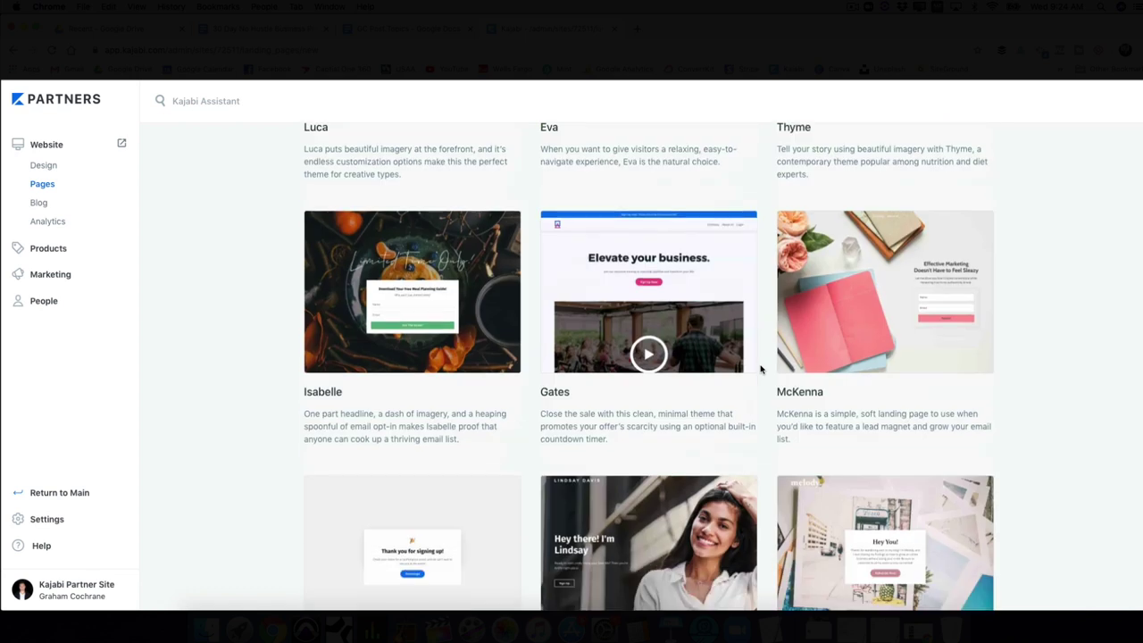
scroll(760, 369, down, 5)
scroll(761, 369, down, 2)
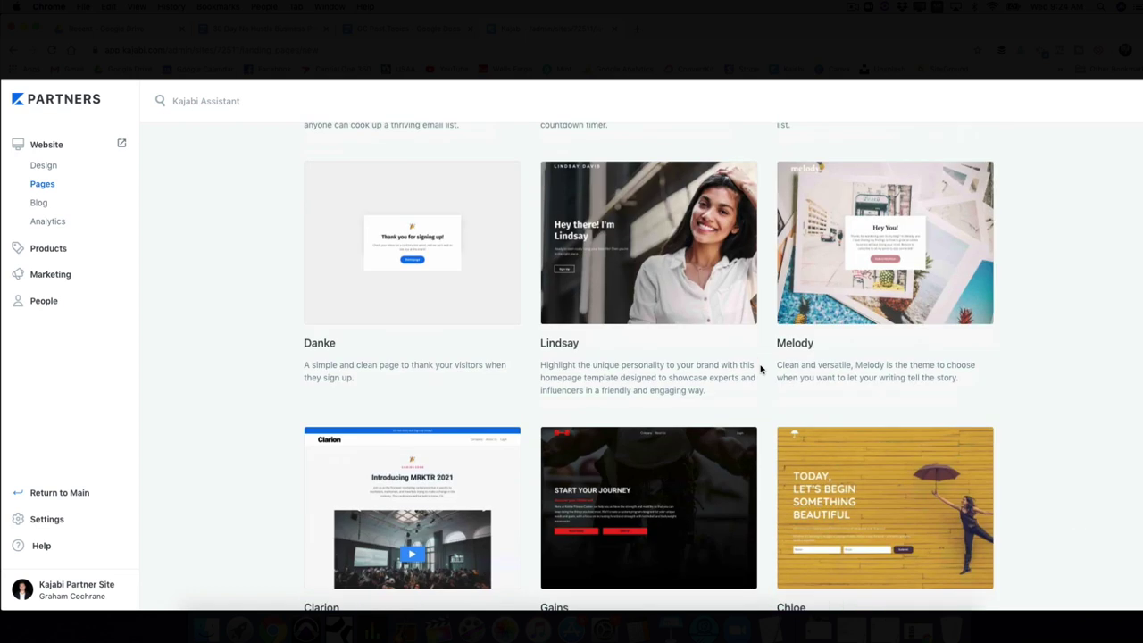
mouse_move(459, 288)
click(455, 290)
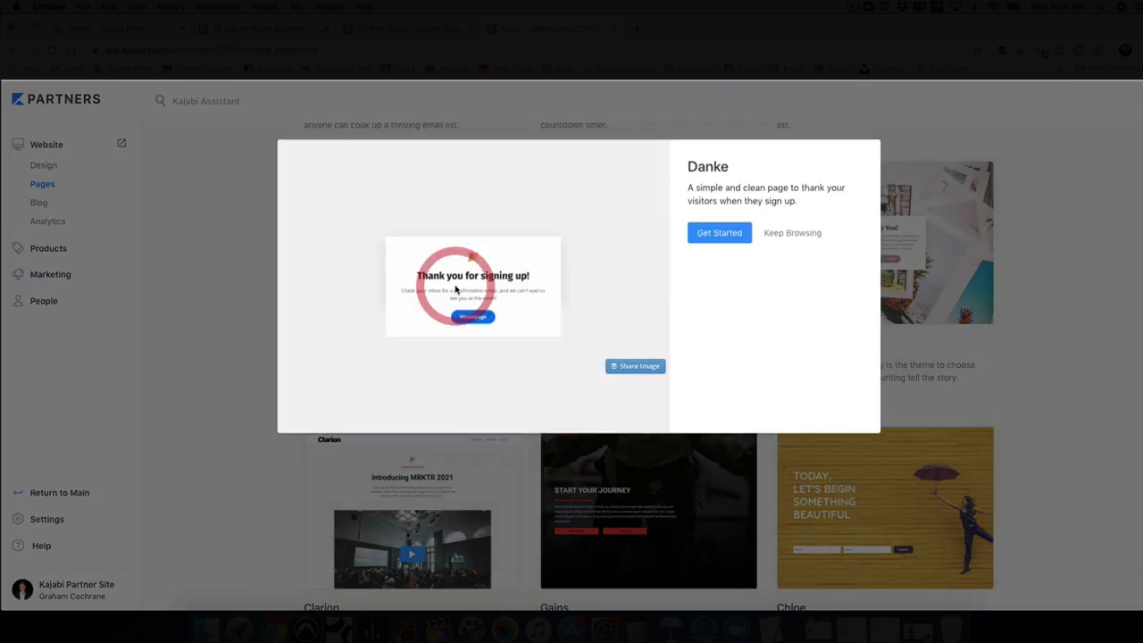
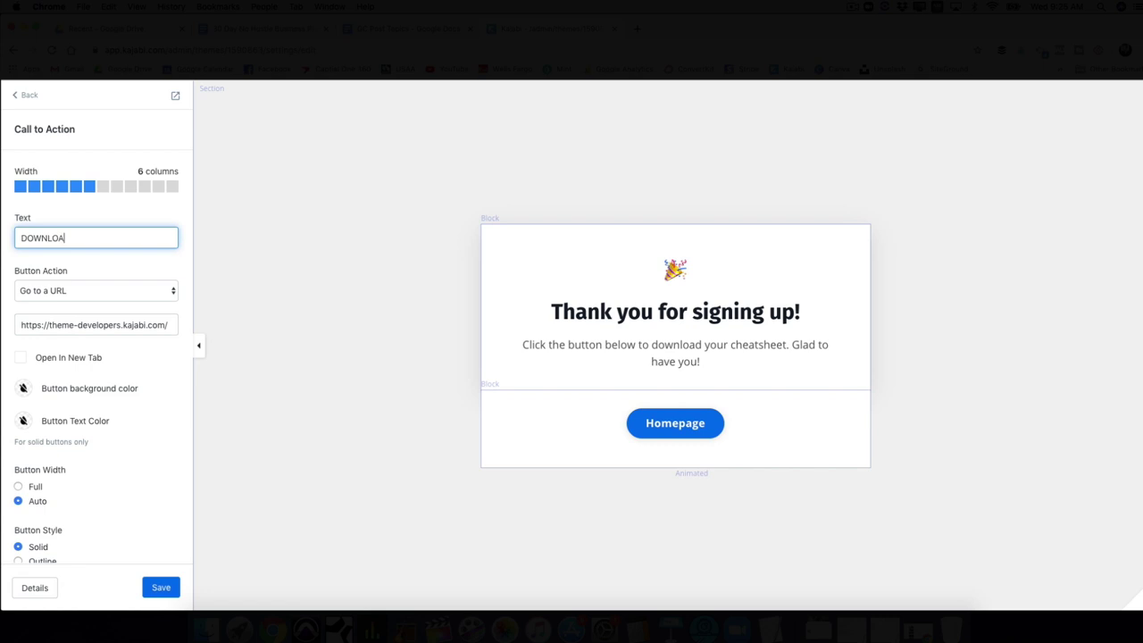
Set the DOWNLOAD button's action to Download a file and look at the available file upload sources without choosing a file.
click(163, 291)
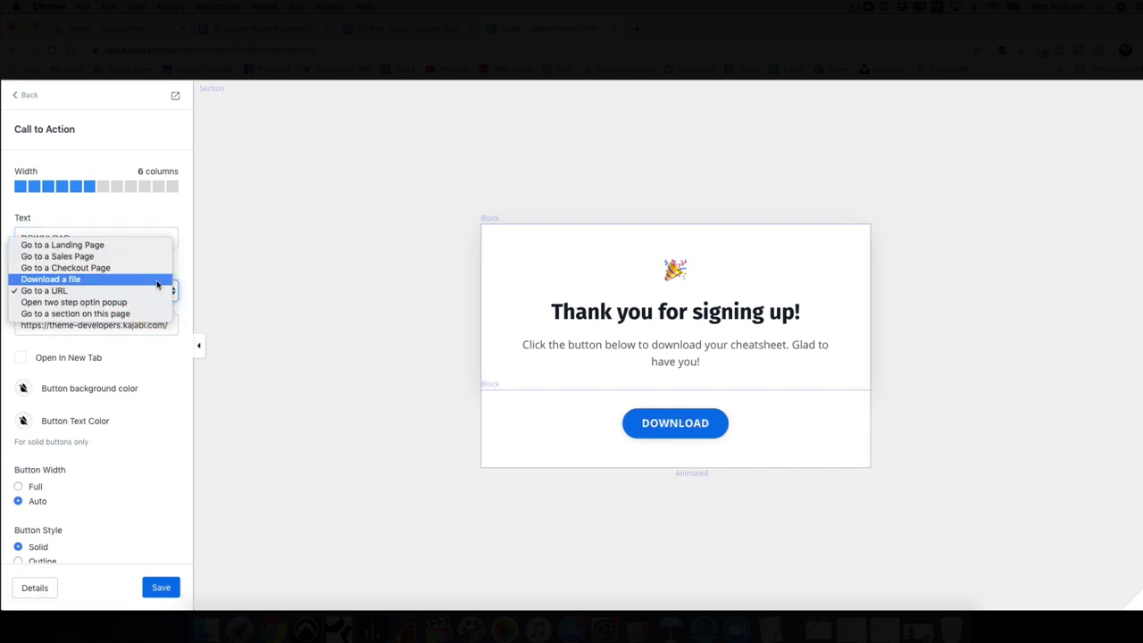
click(157, 280)
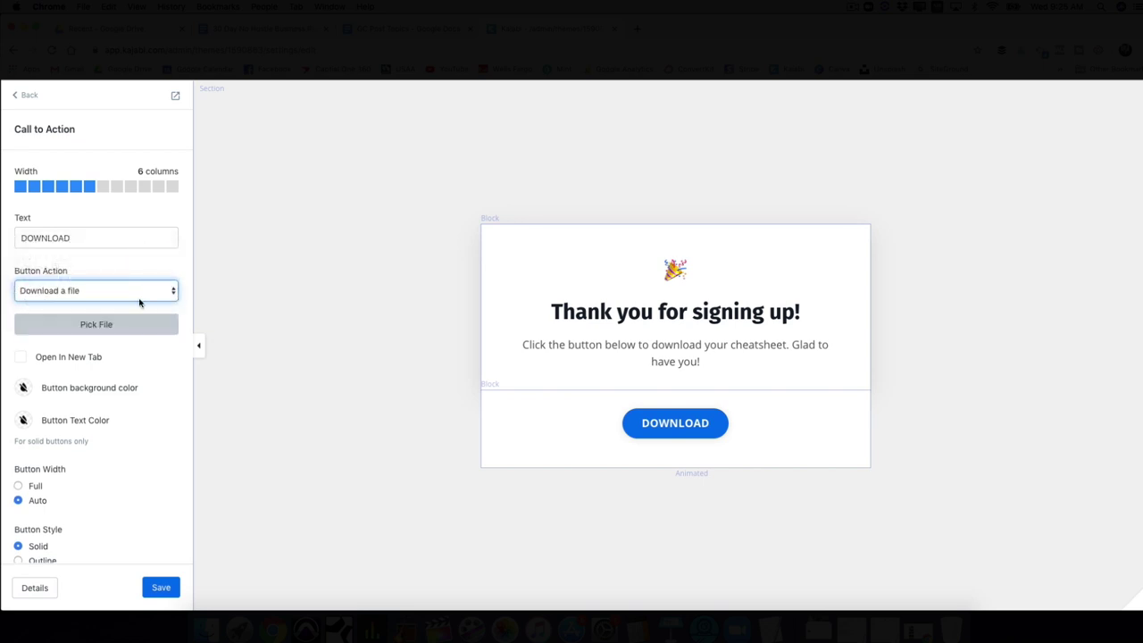
click(111, 325)
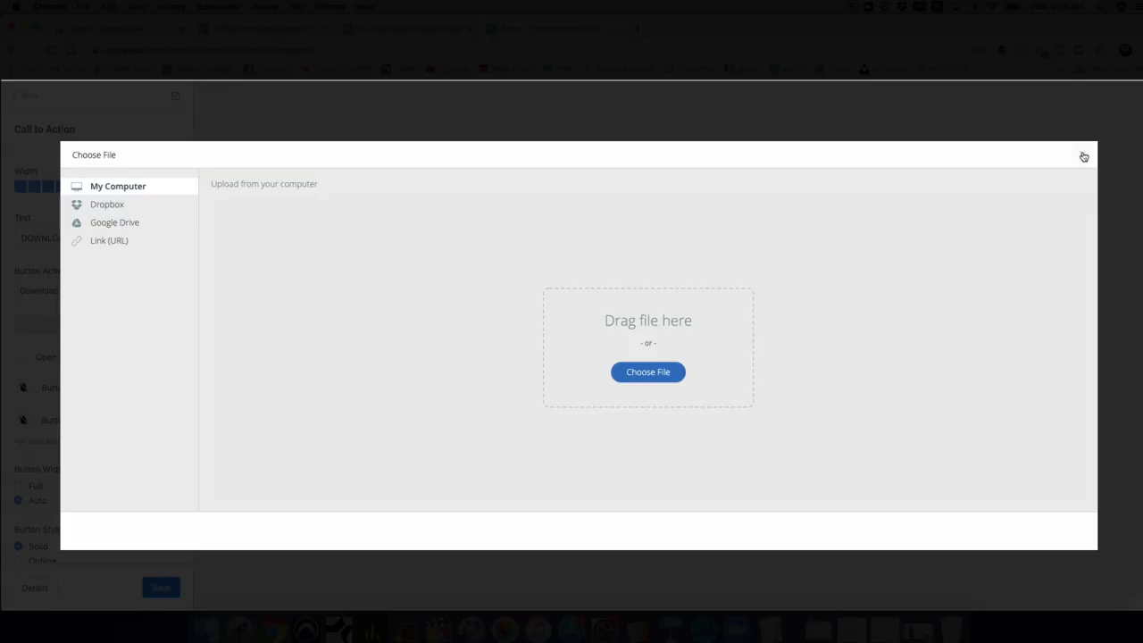
click(1081, 156)
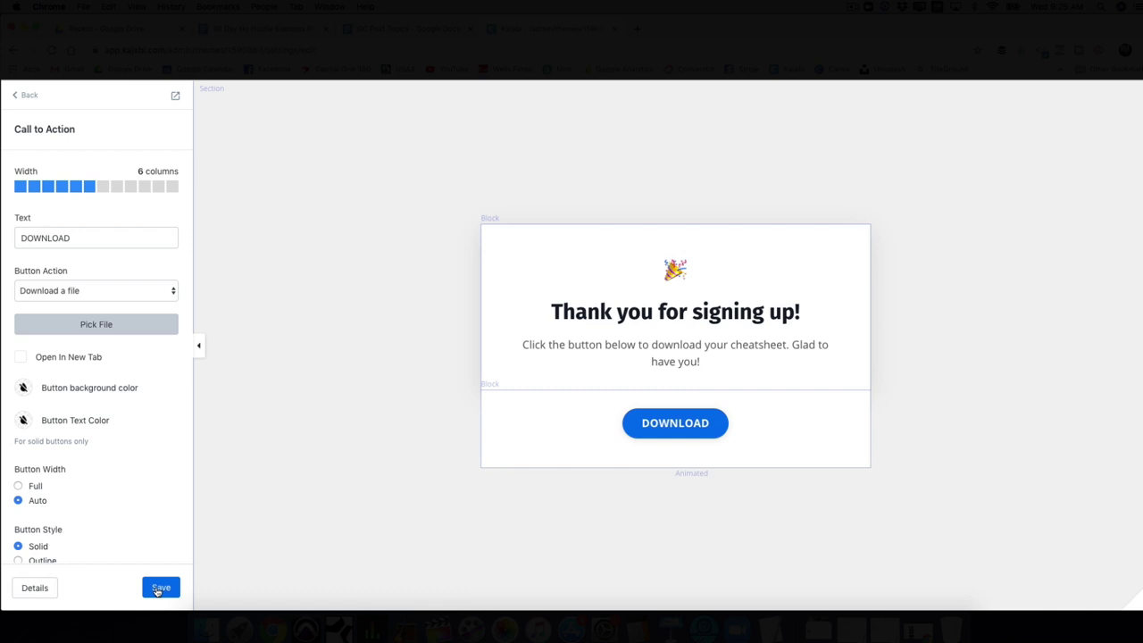
Save the thank-you page and return to the pages list.
click(158, 588)
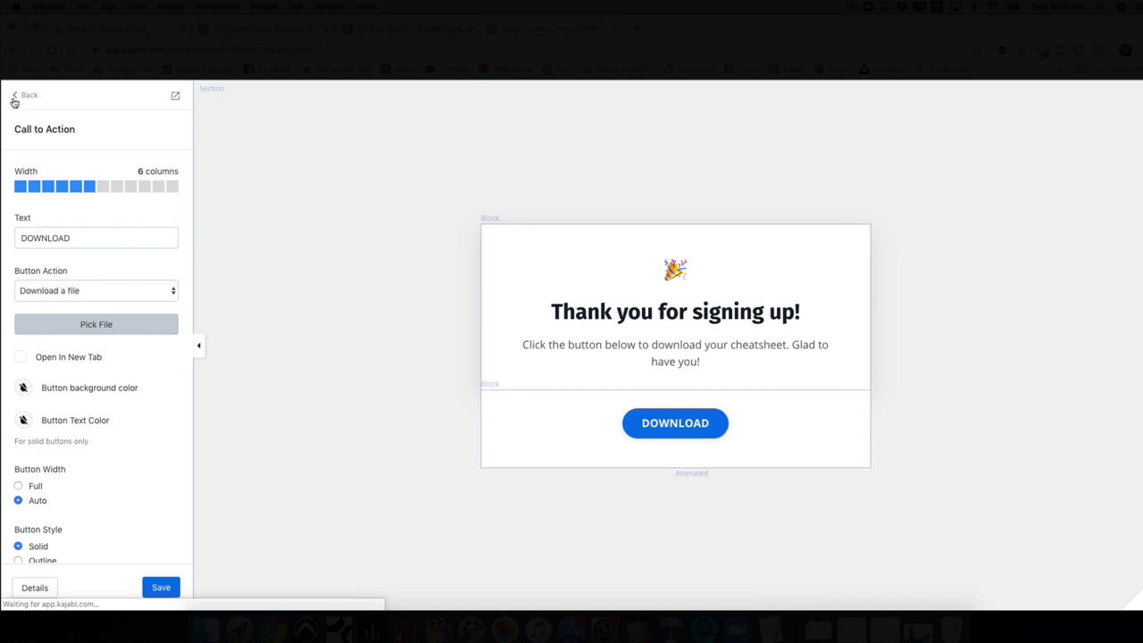
click(14, 98)
click(18, 96)
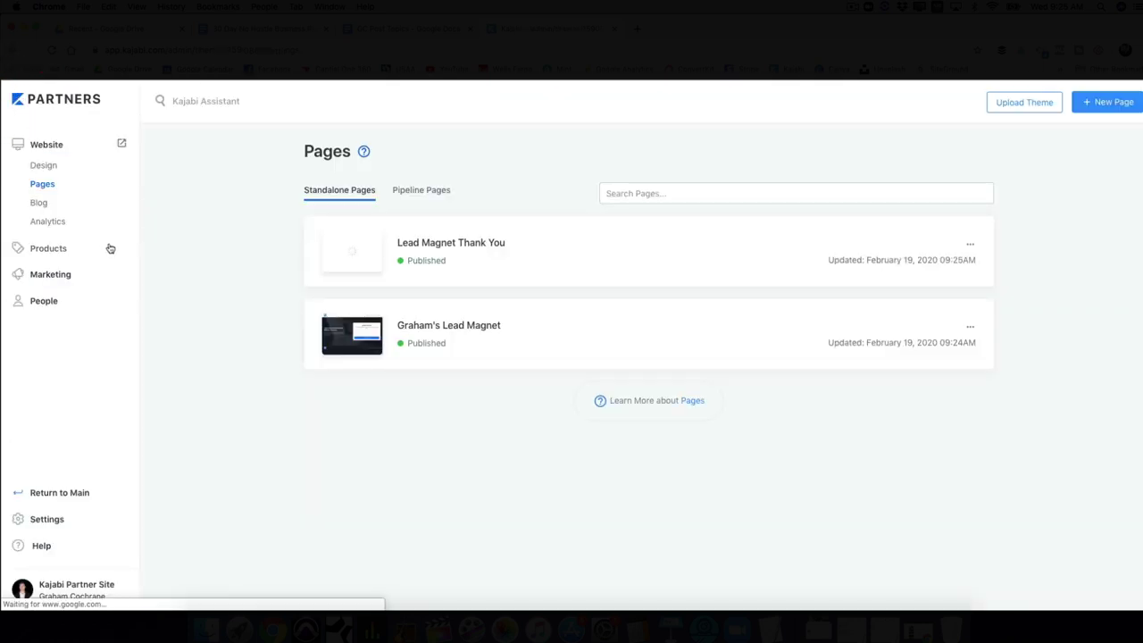
Open the 5 Pound Cheat Sheet OPT IN form and send its contacts to the custom thank-you page Lead Magnet Thank You.
click(56, 276)
click(46, 297)
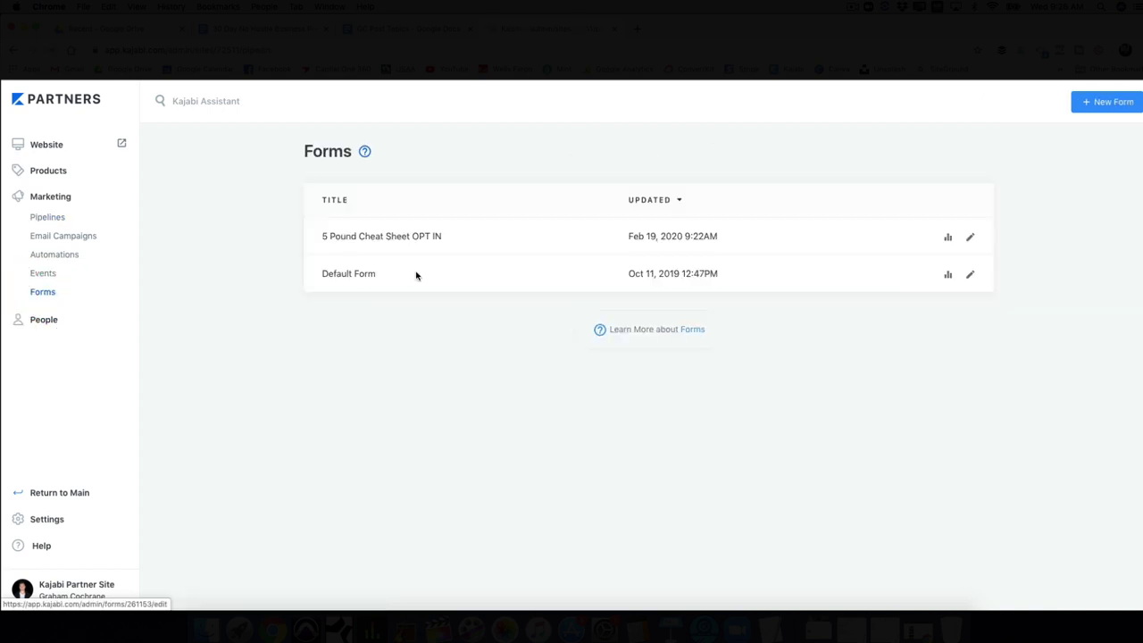
click(376, 241)
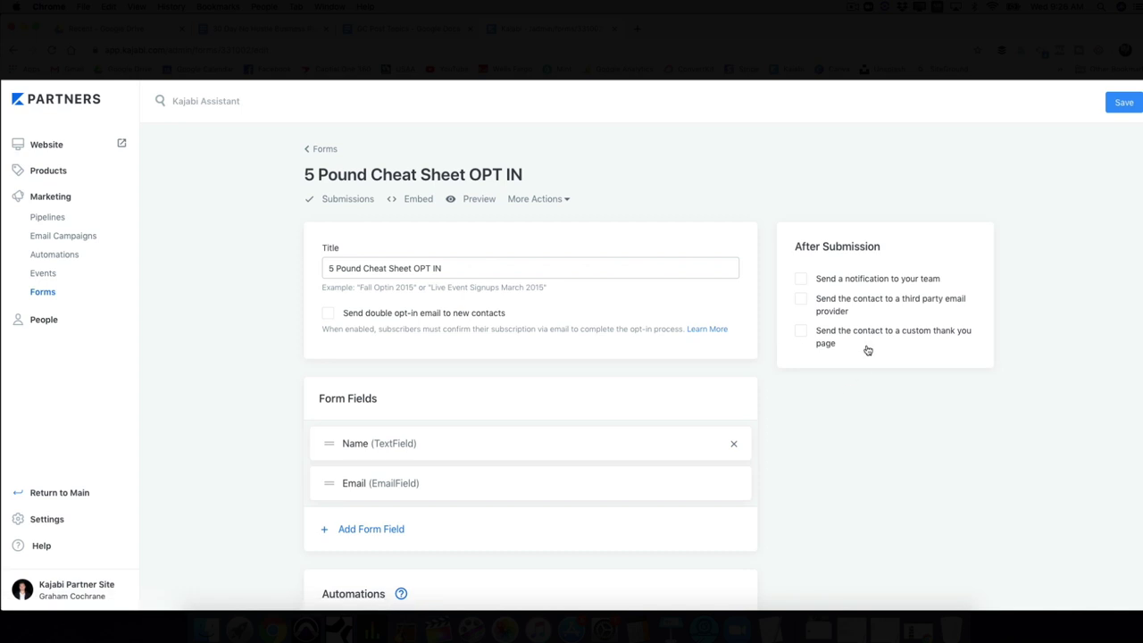
click(799, 335)
click(945, 367)
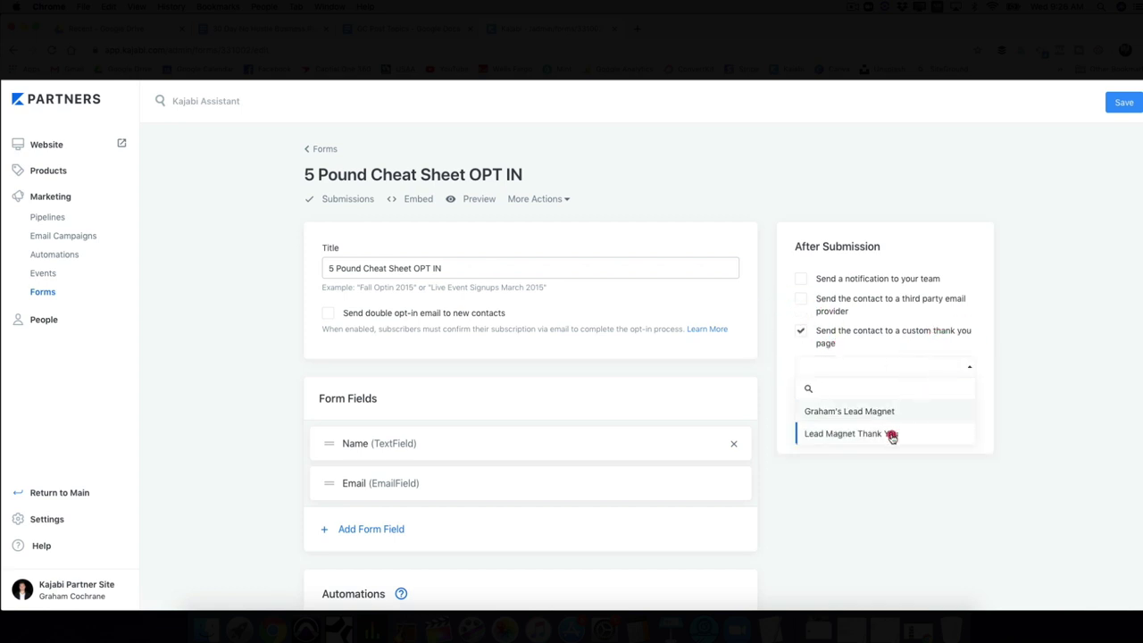
click(891, 437)
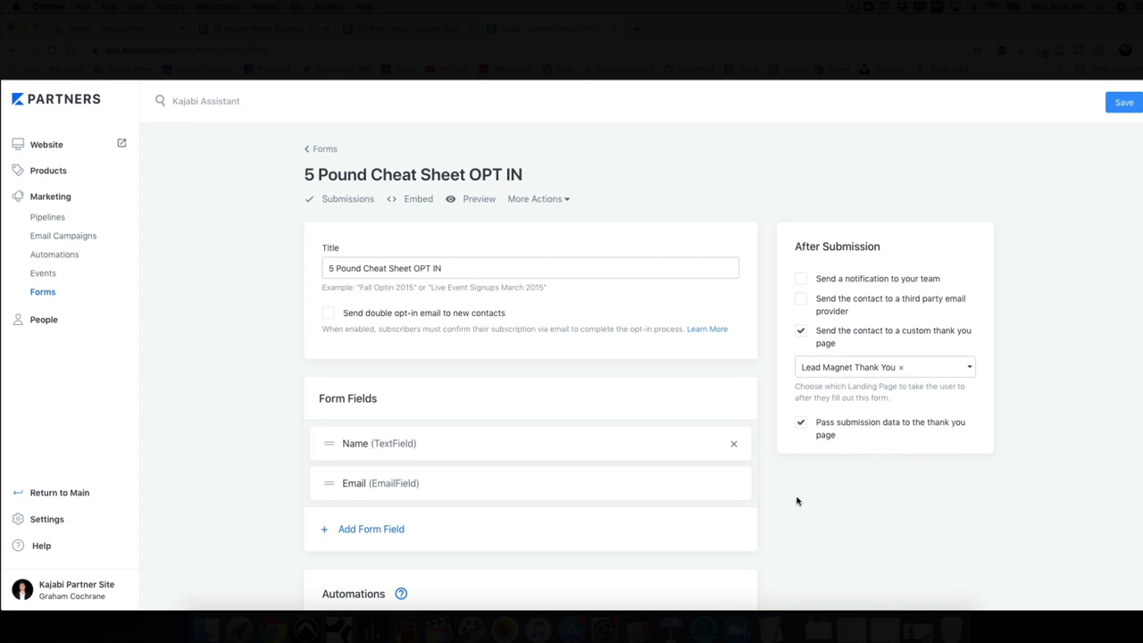
Add an automation to the form that sends an email to the person when the form is submitted.
scroll(797, 501, down, 2)
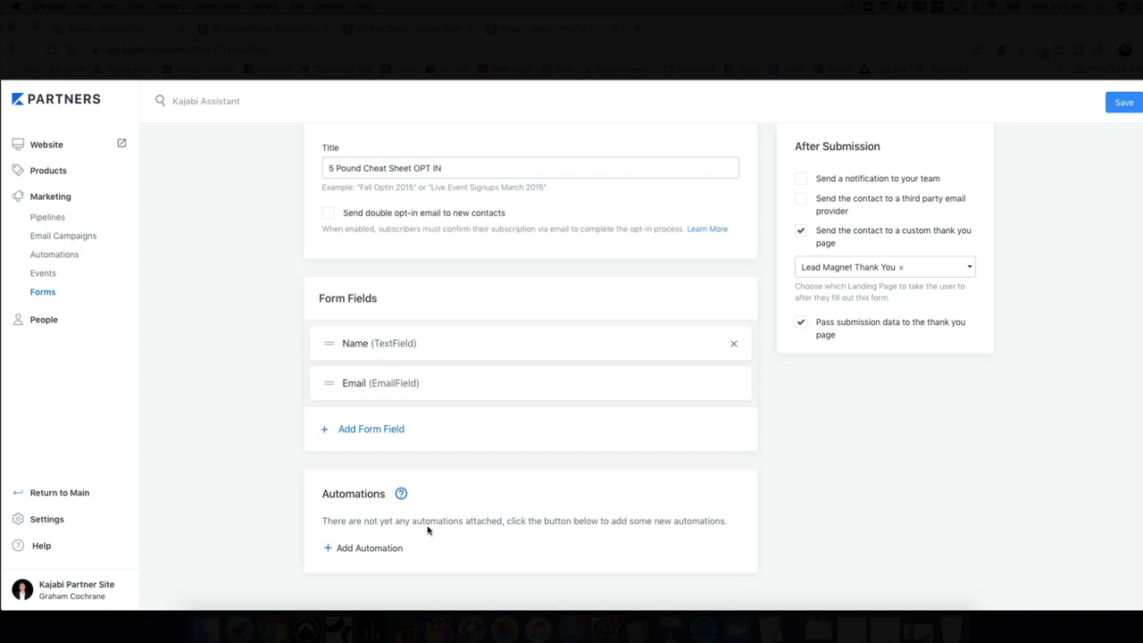
click(385, 548)
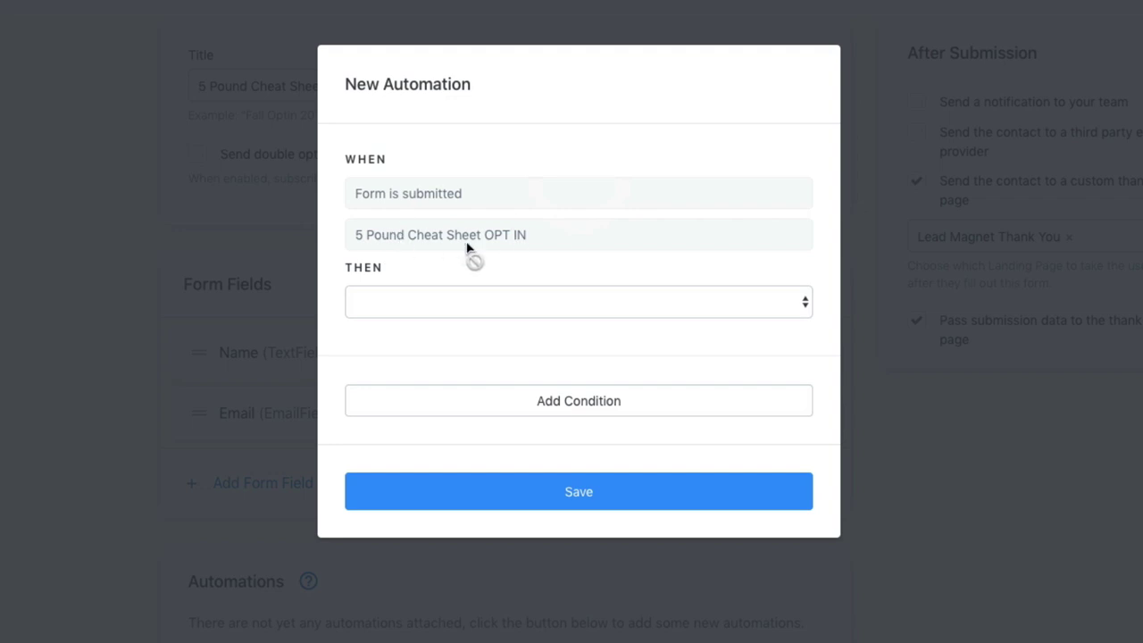
click(541, 303)
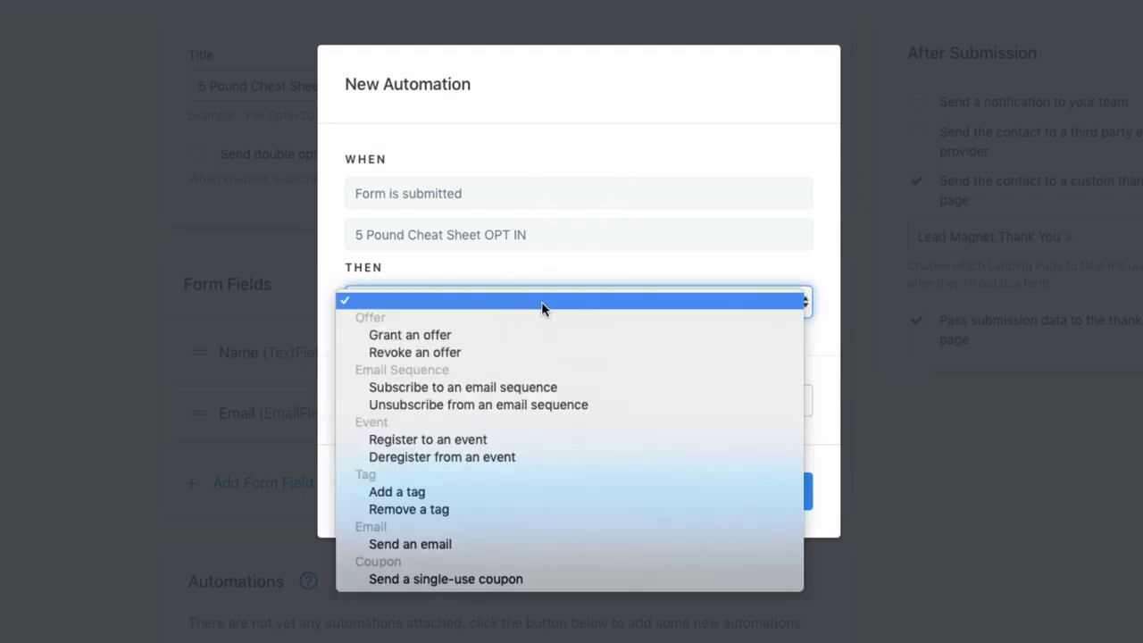
click(512, 542)
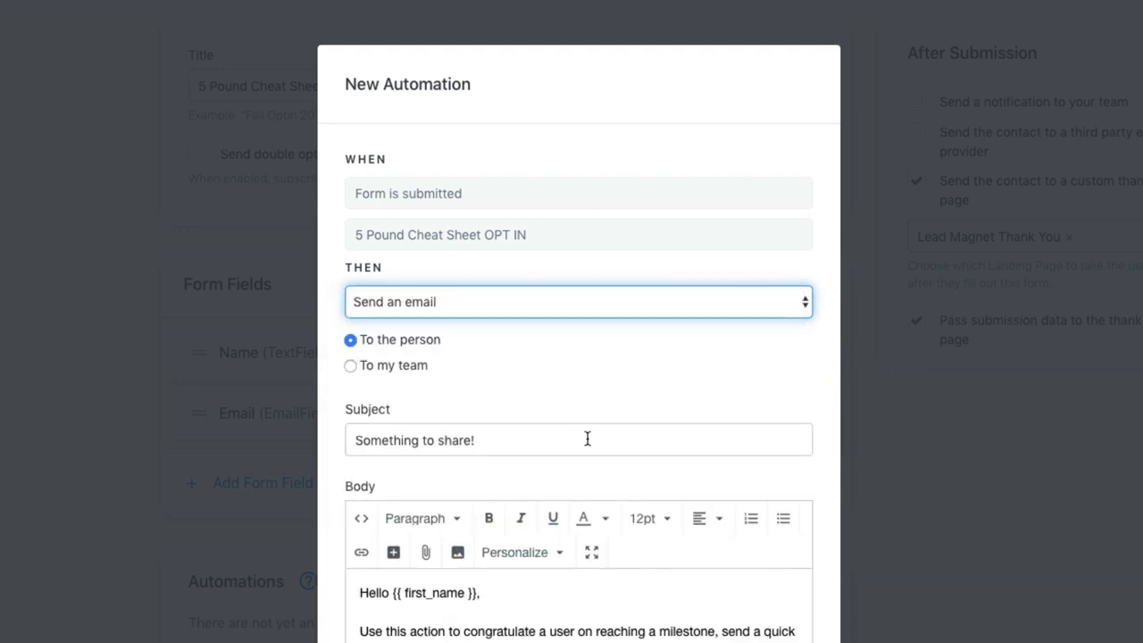
Set the automation email's subject to "Here is your 5 pound cheat sheet!".
scroll(812, 562, down, 2)
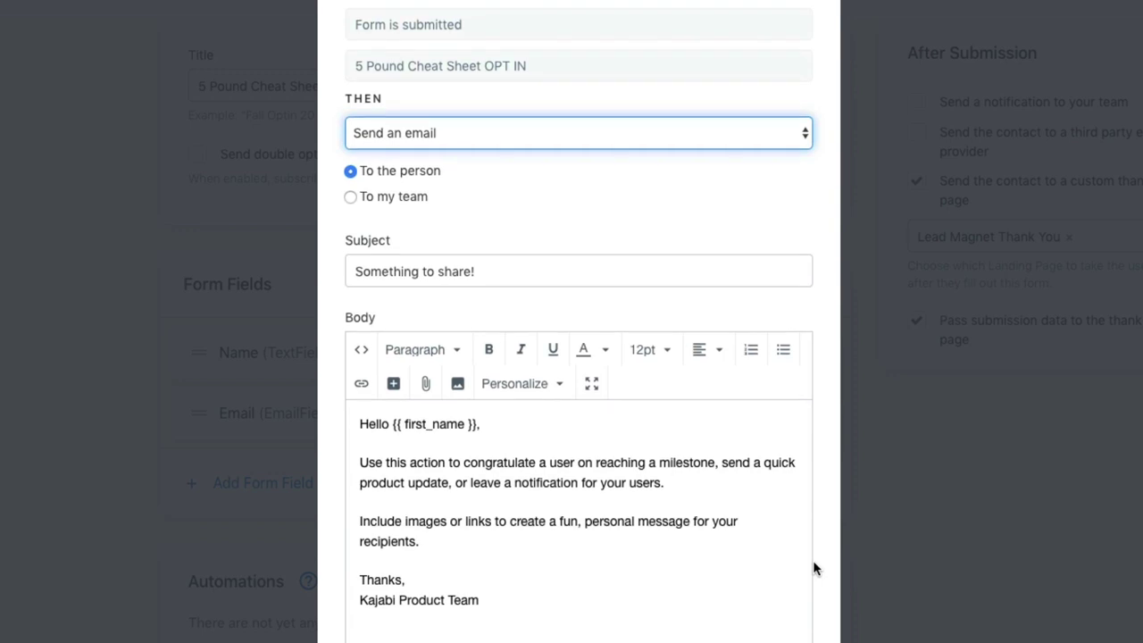
triple_click(447, 283)
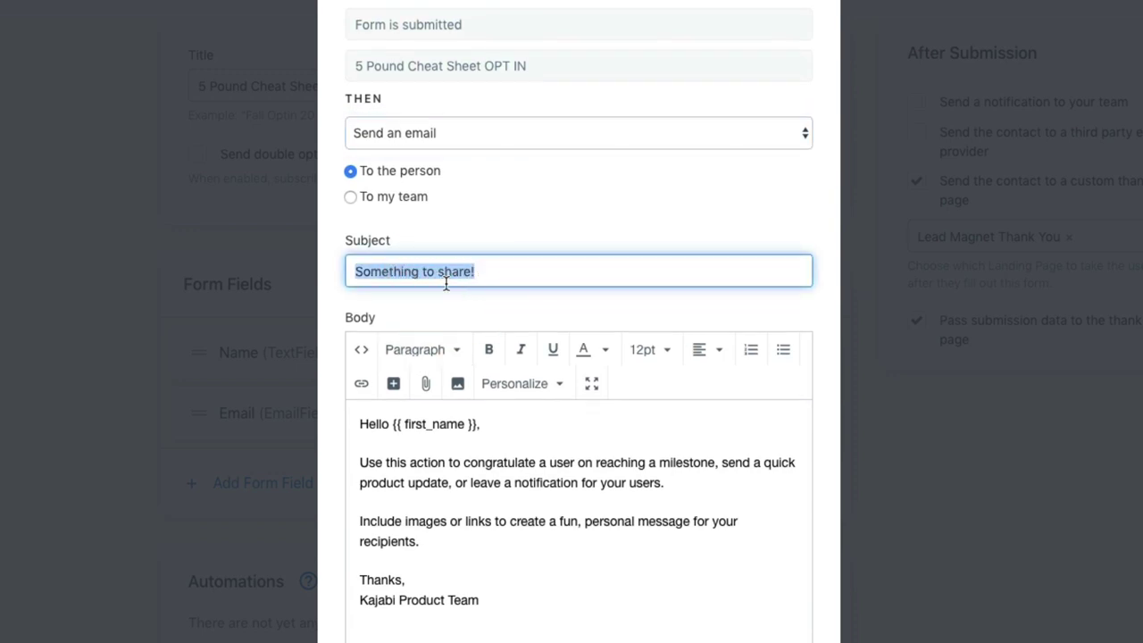
text(Here is your)
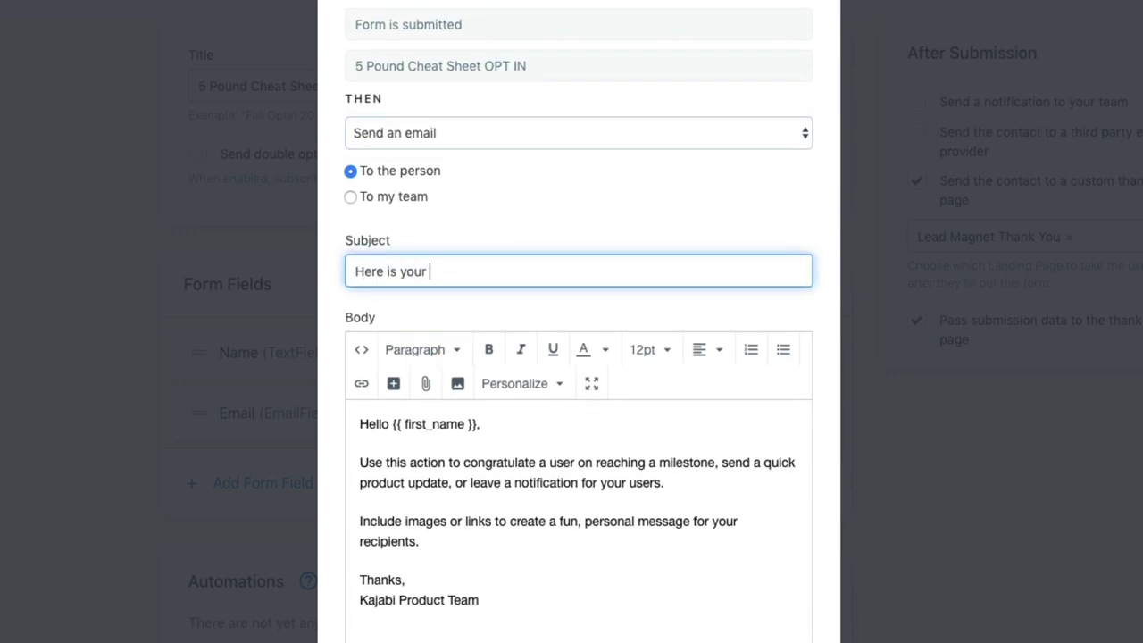
text( c)
key(BackSpace)
text(5 pound cheat sheet!)
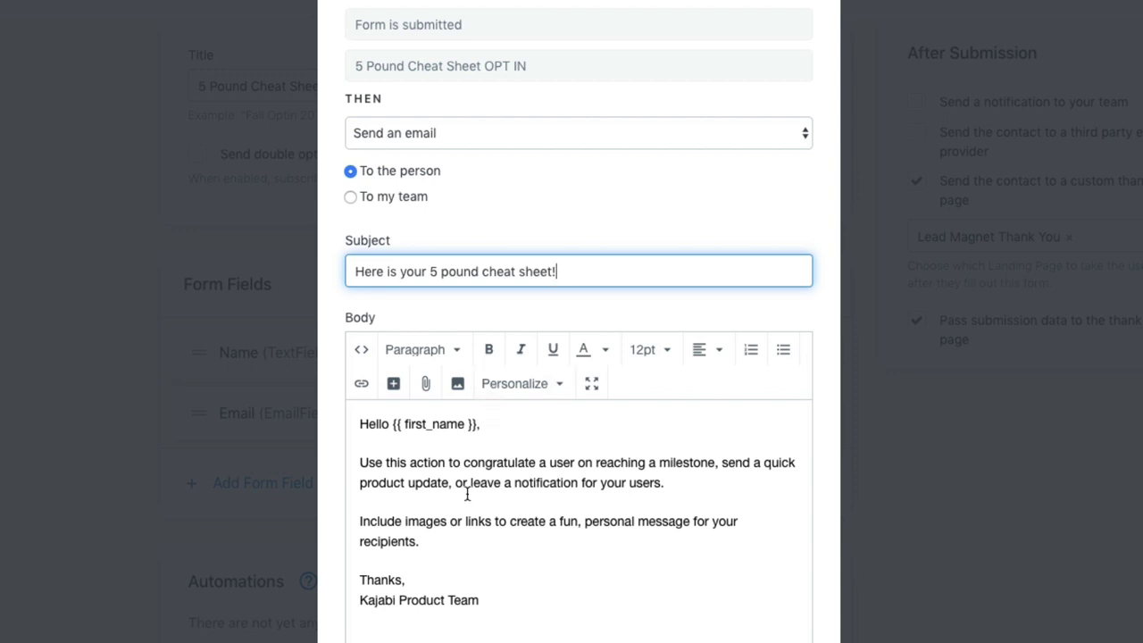
Replace the email body text below the greeting with "Thanks for signing up and downloading the cheatsheet.".
drag(482, 600, 357, 458)
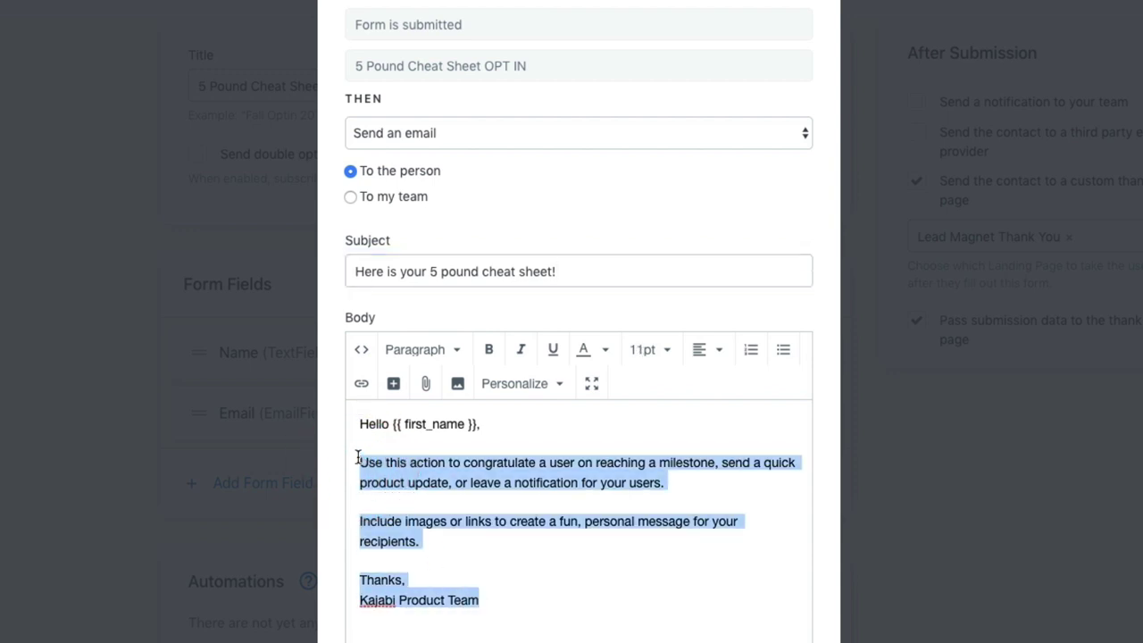
text(Thanks for signing up and downloading my guid)
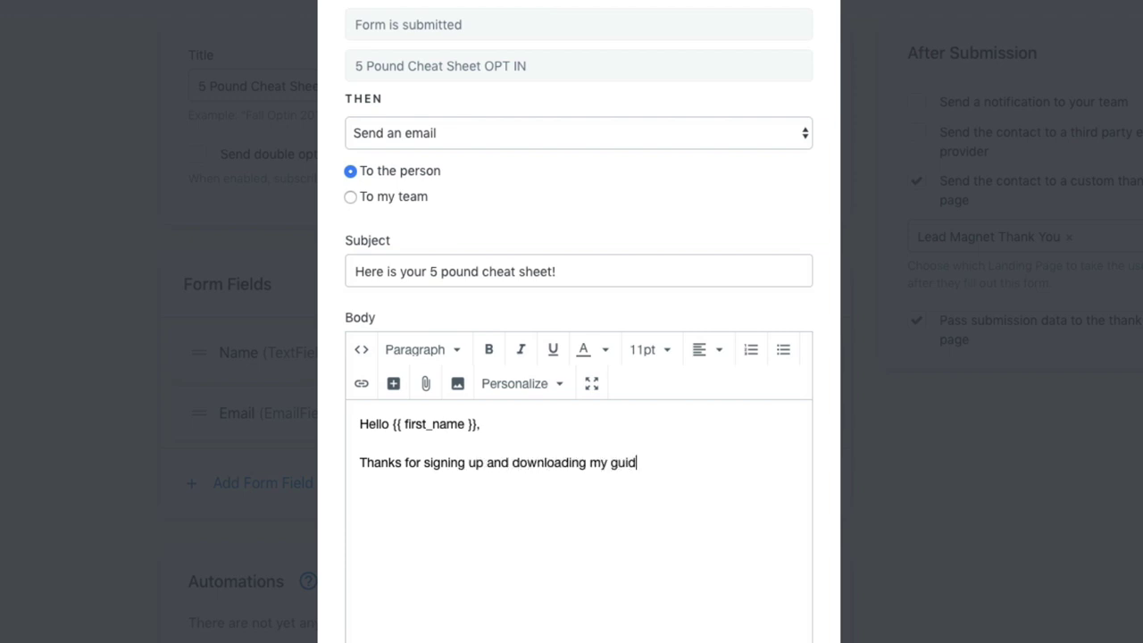
key(BackSpace)
key(BackSpace)
key(BackSpace)
key(BackSpace)
key(BackSpace)
key(BackSpace)
key(BackSpace)
text(the cheatsheet.)
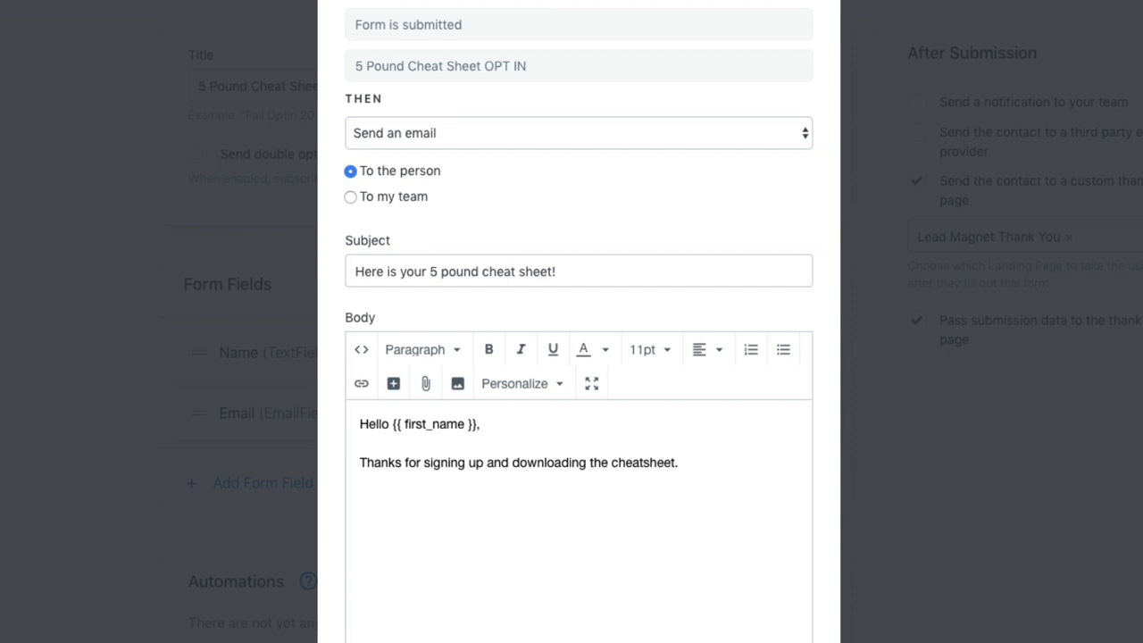
Continue the email body with "Click this link to download.", a new line "Glad to have you!" and the sender's first name as sign-off.
text( Here)
text(Click this lin)
text(k to download)
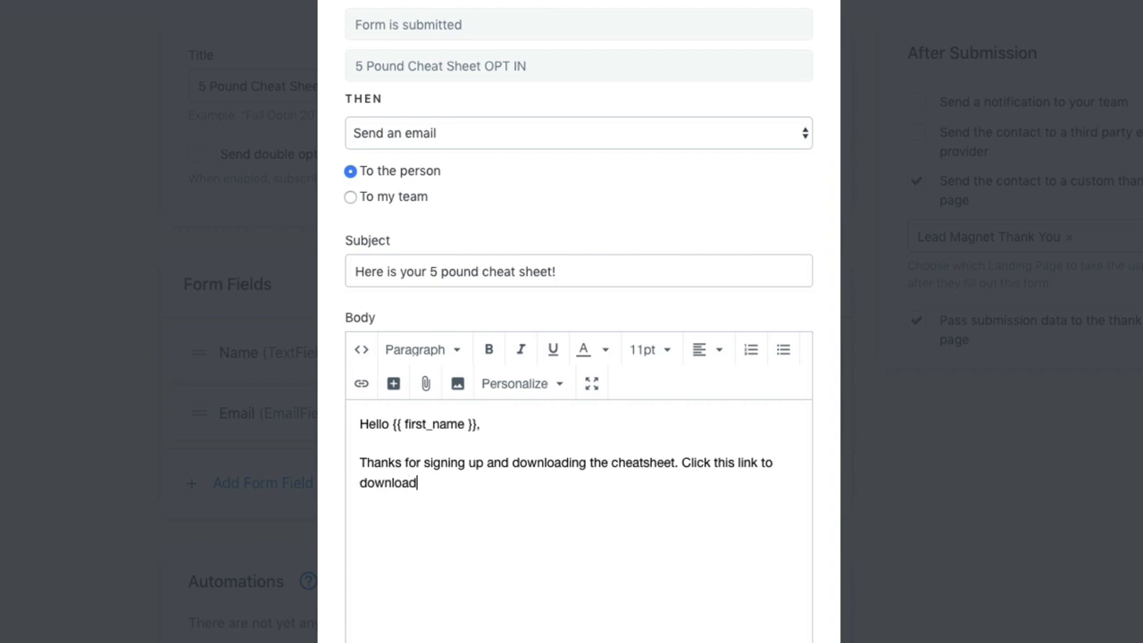
text(.)
key(Return)
text(Glad to have you!  )
text(-Graham)
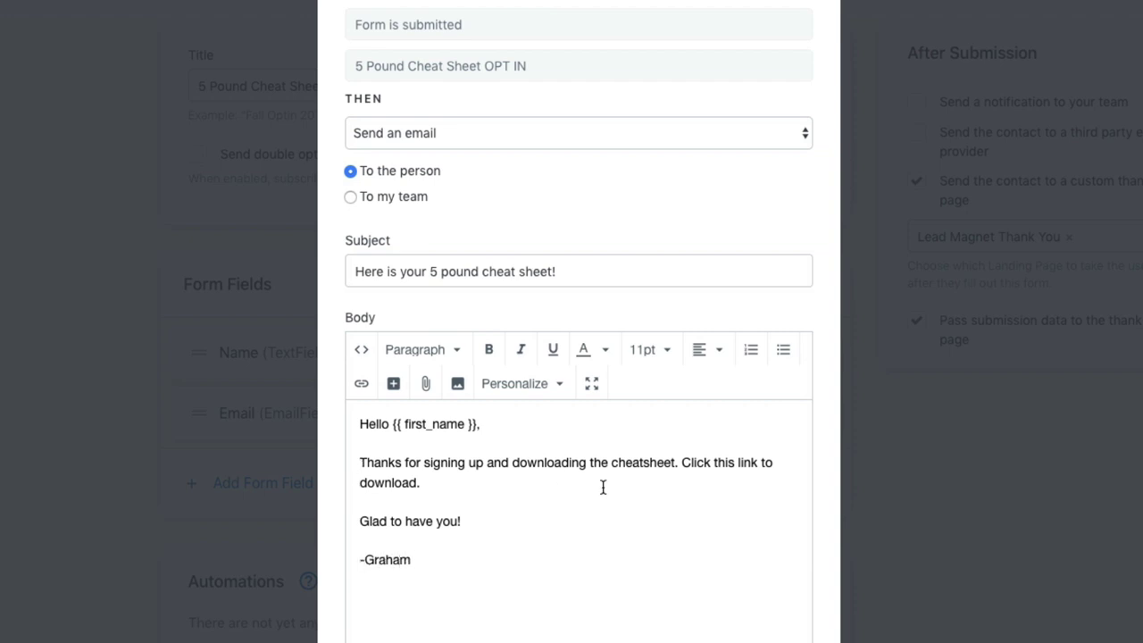
Select the download sentence in the email body without linking it, then save the automation.
drag(680, 463, 681, 474)
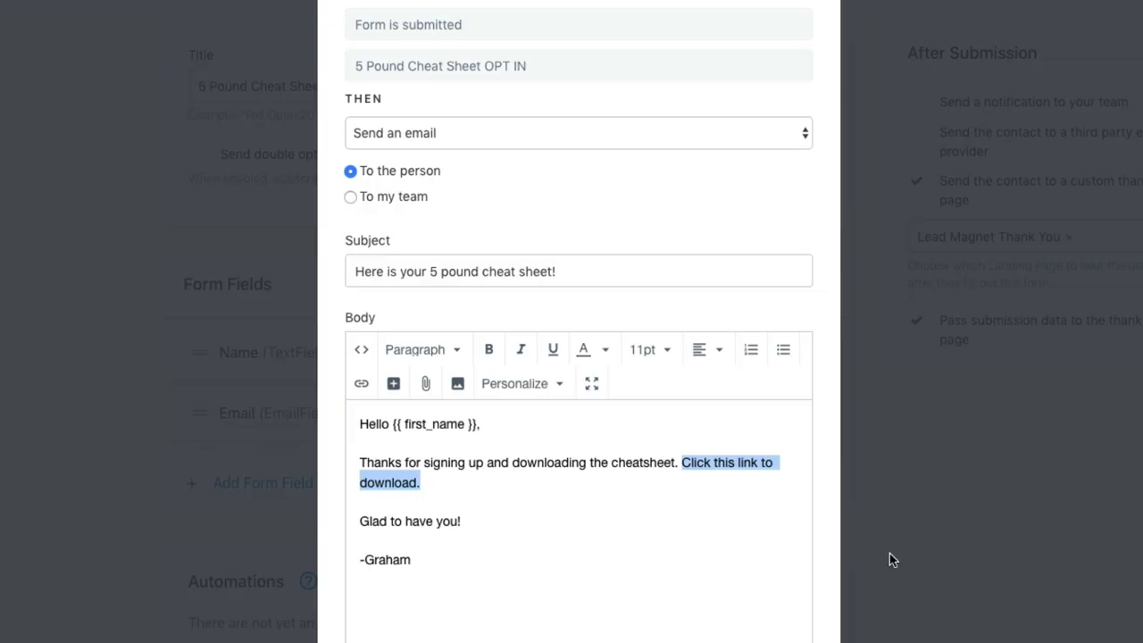
scroll(827, 578, down, 3)
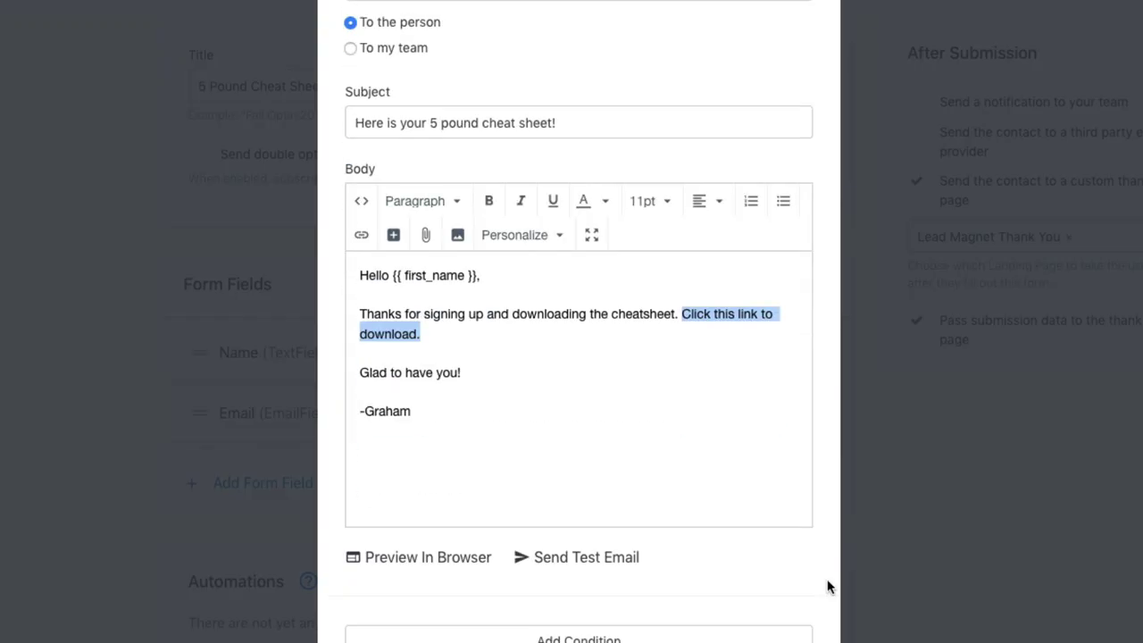
scroll(827, 586, down, 1)
scroll(579, 357, down, 1)
click(579, 627)
Copy the Lead Magnet Thank You page's URL from its details and view the published page in a new browser tab.
click(48, 143)
click(42, 182)
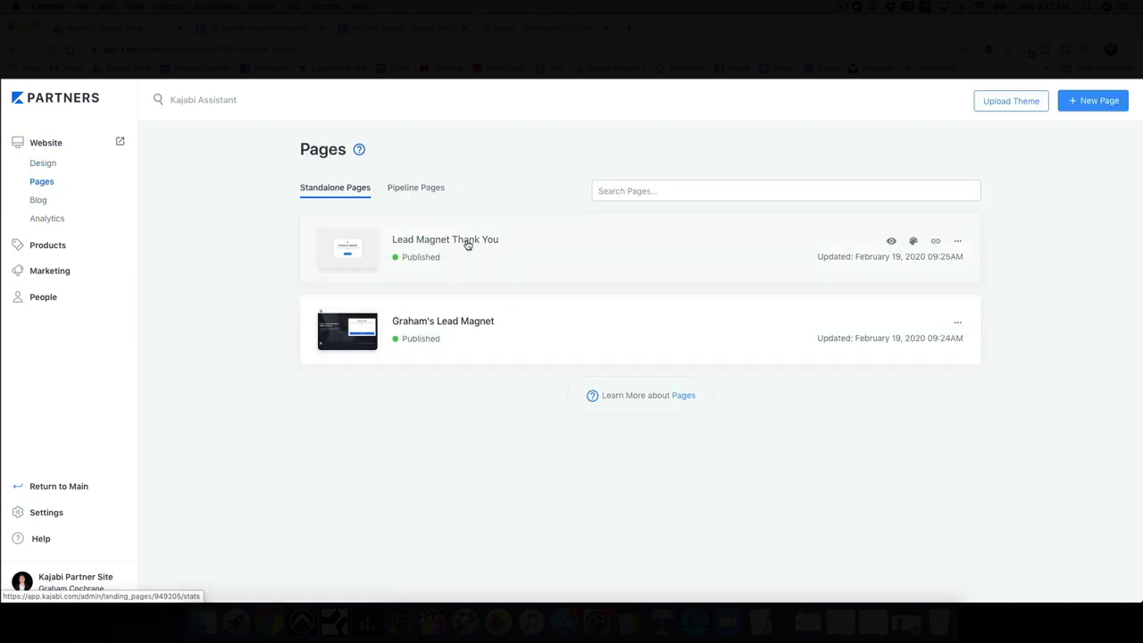
click(468, 244)
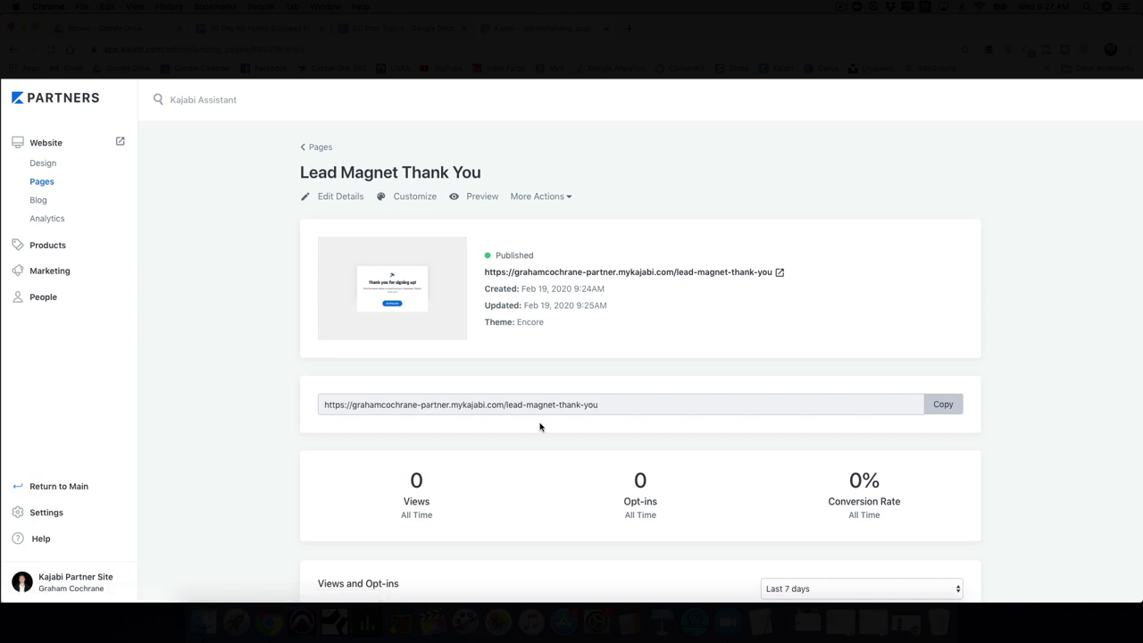
click(593, 404)
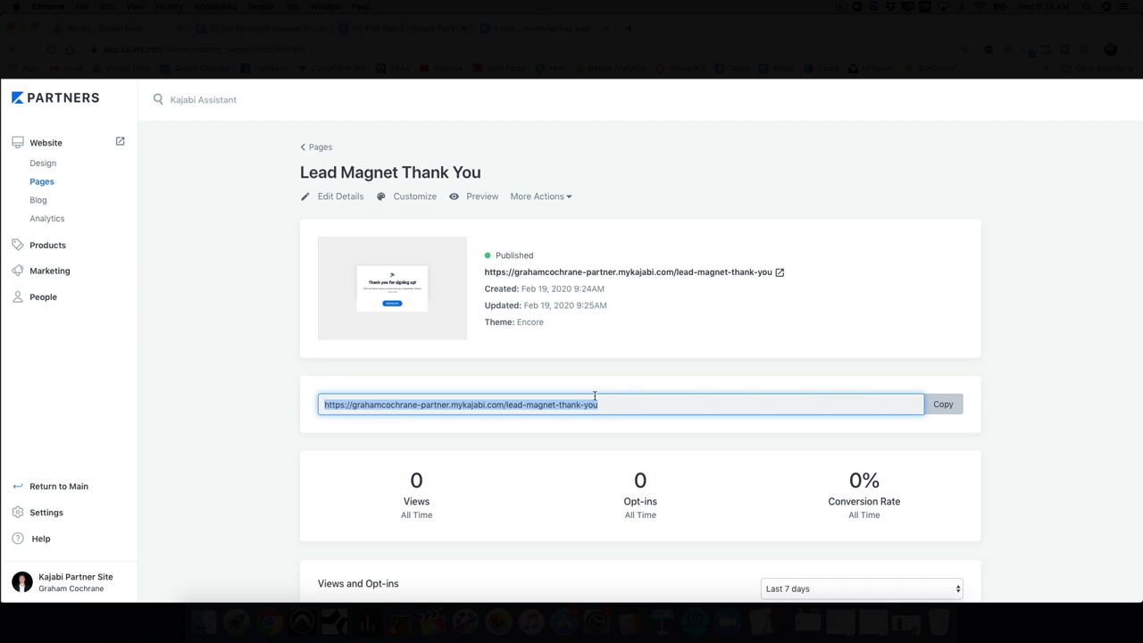
scroll(594, 395, down, 2)
scroll(619, 395, up, 2)
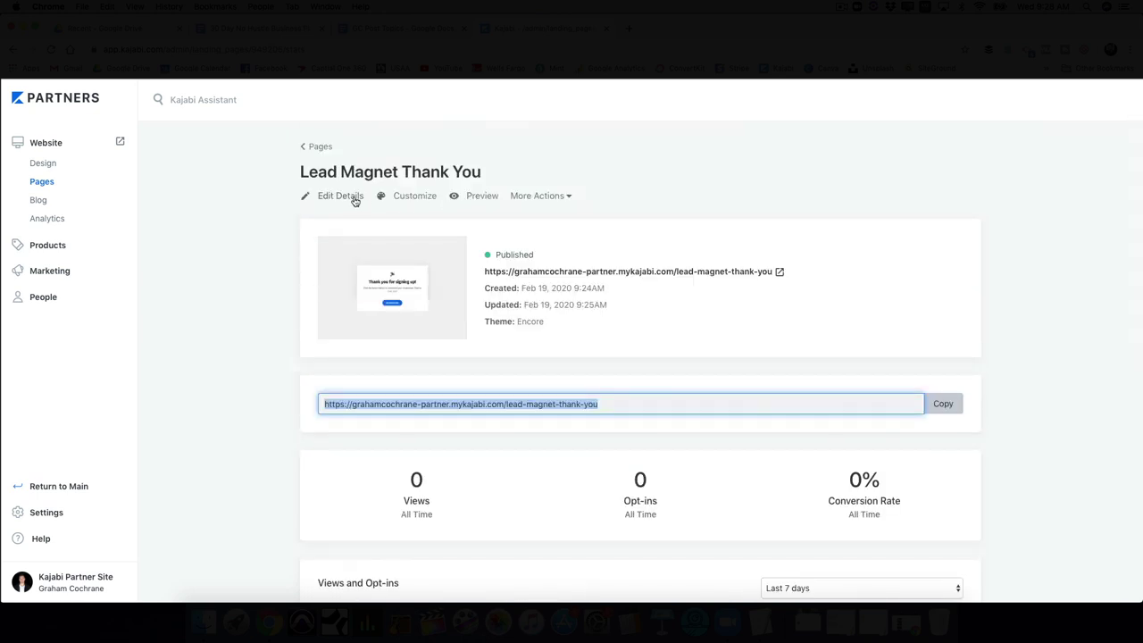
click(937, 408)
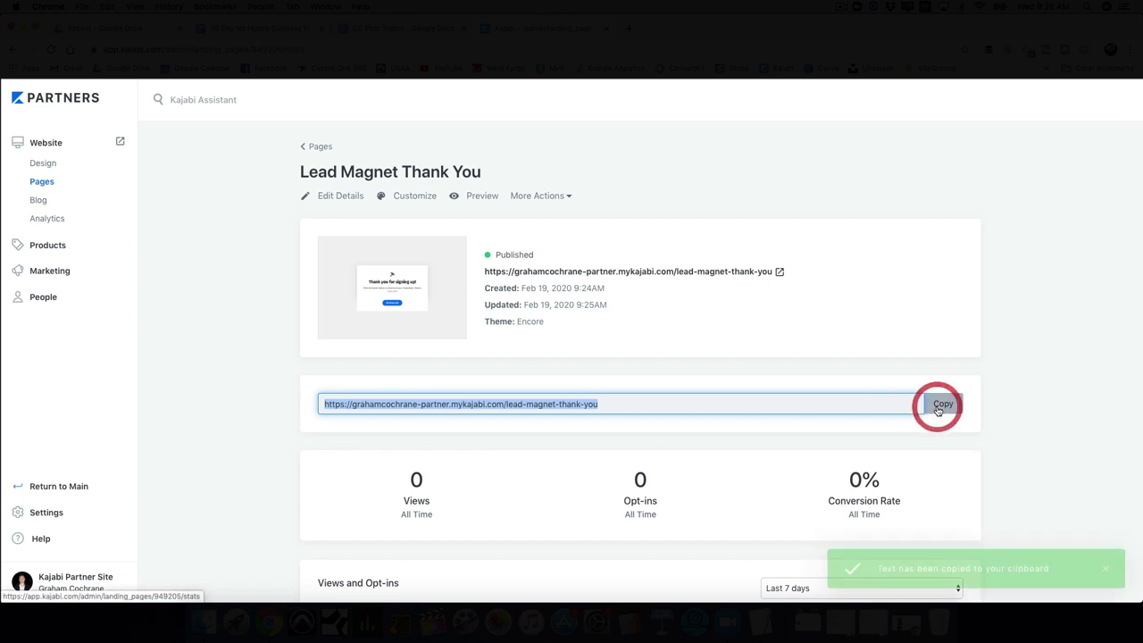
click(631, 32)
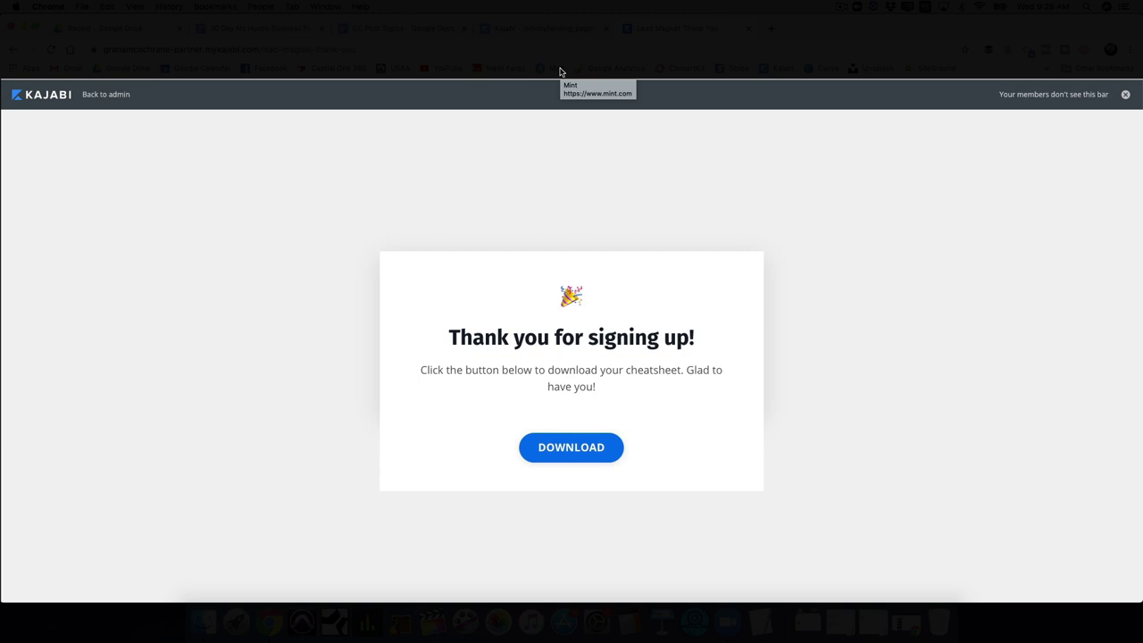
Return to the site admin, edit the opt-in landing page's details and replace its URL slug, starting with "5p".
click(544, 27)
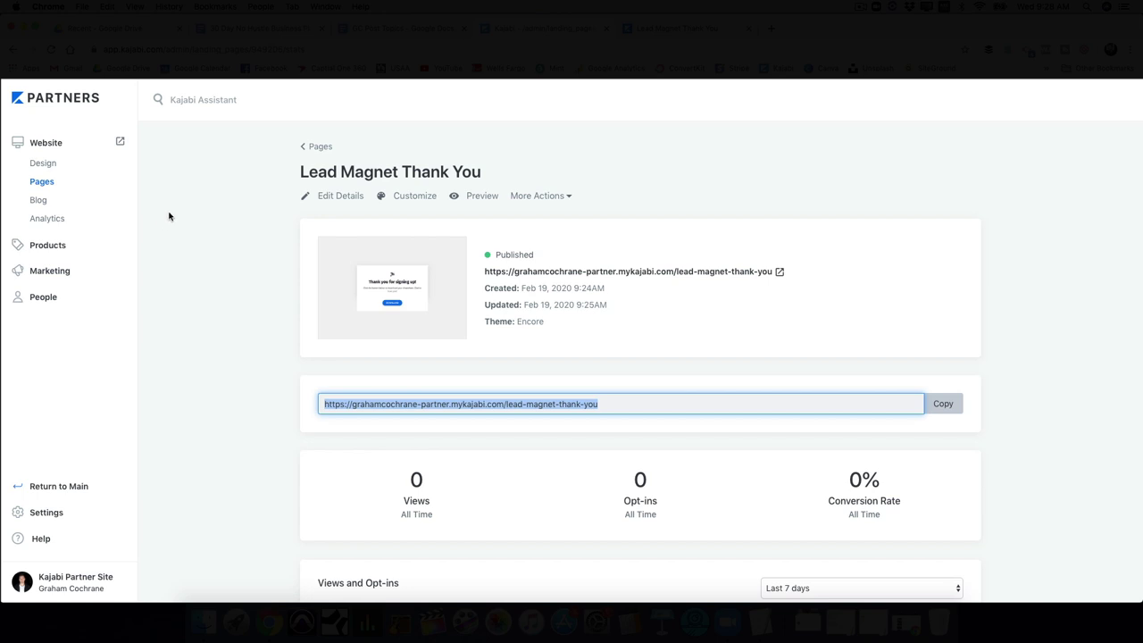
click(53, 182)
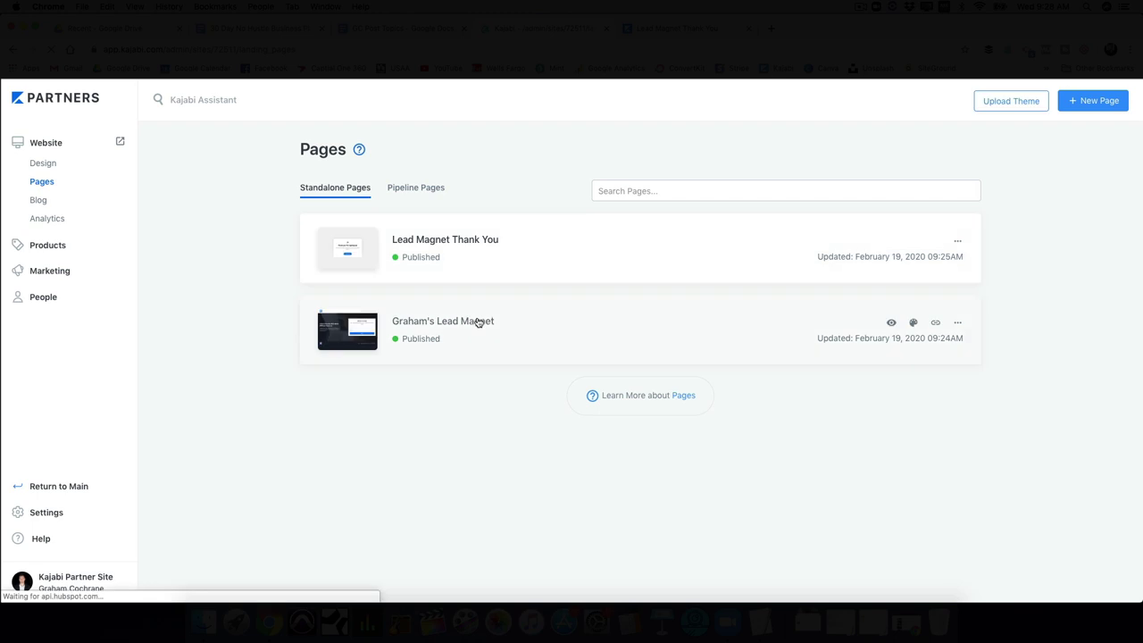
click(477, 322)
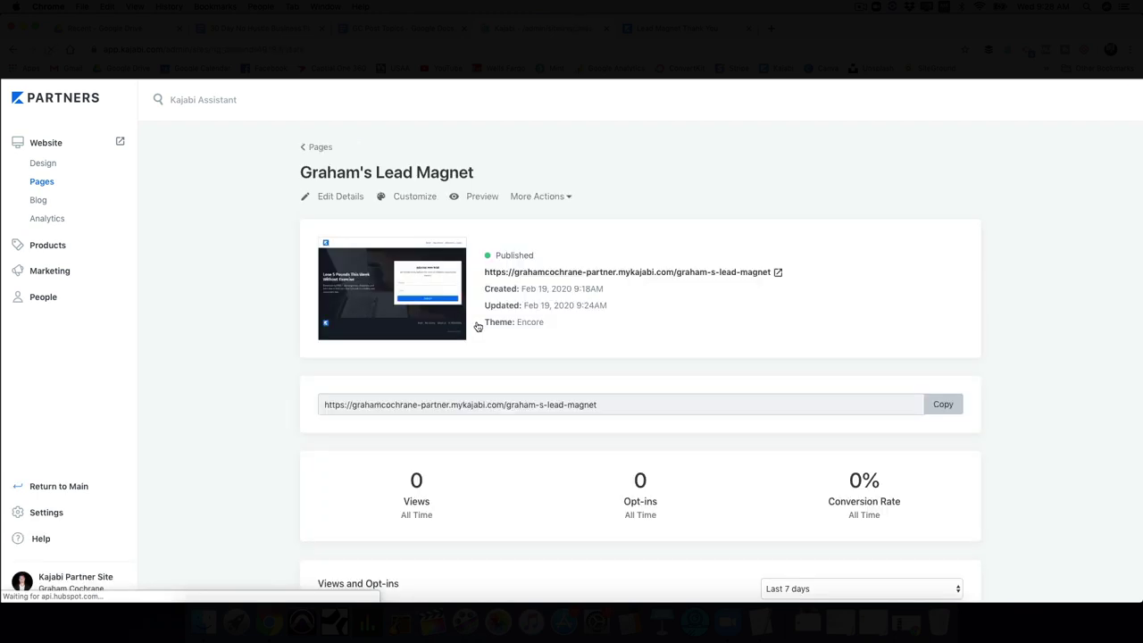
click(358, 198)
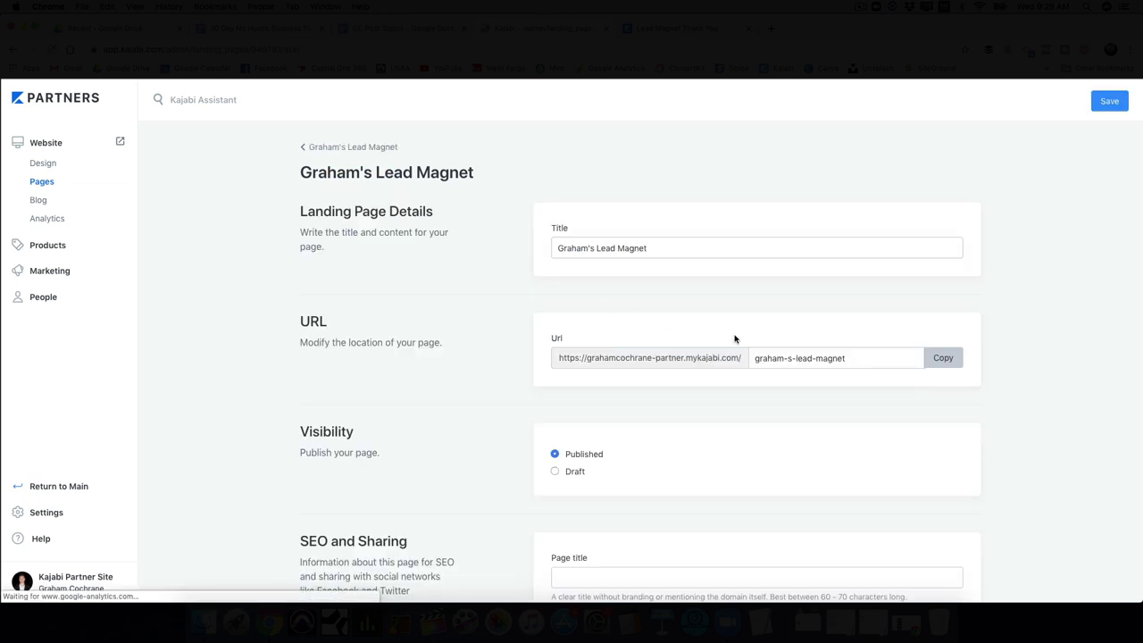
click(763, 358)
drag(748, 357, 866, 359)
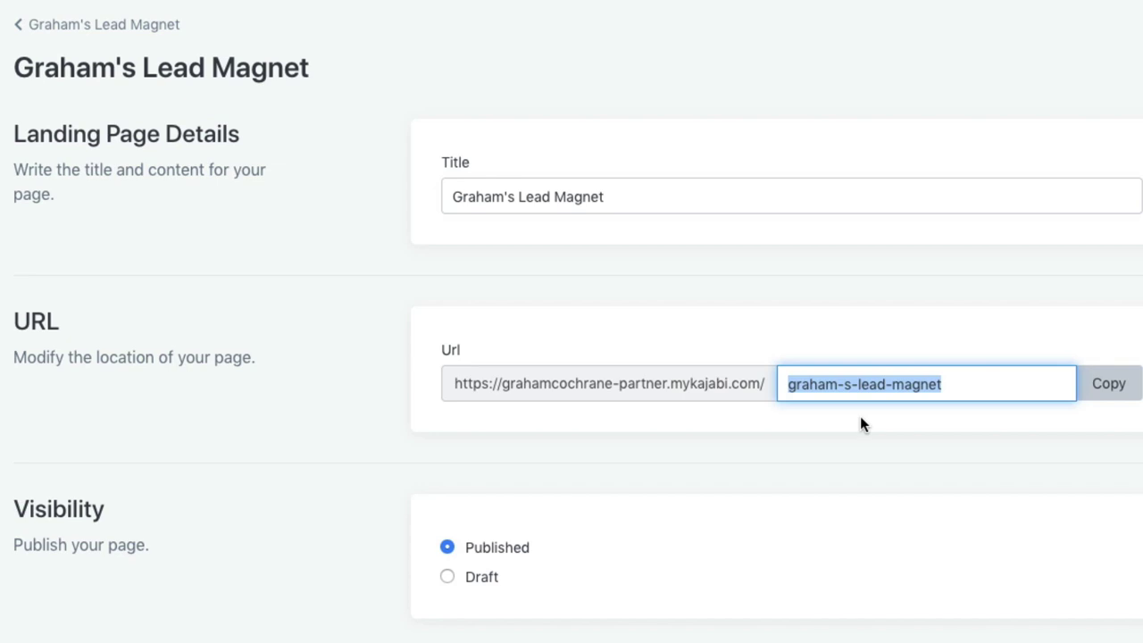
text(5p)
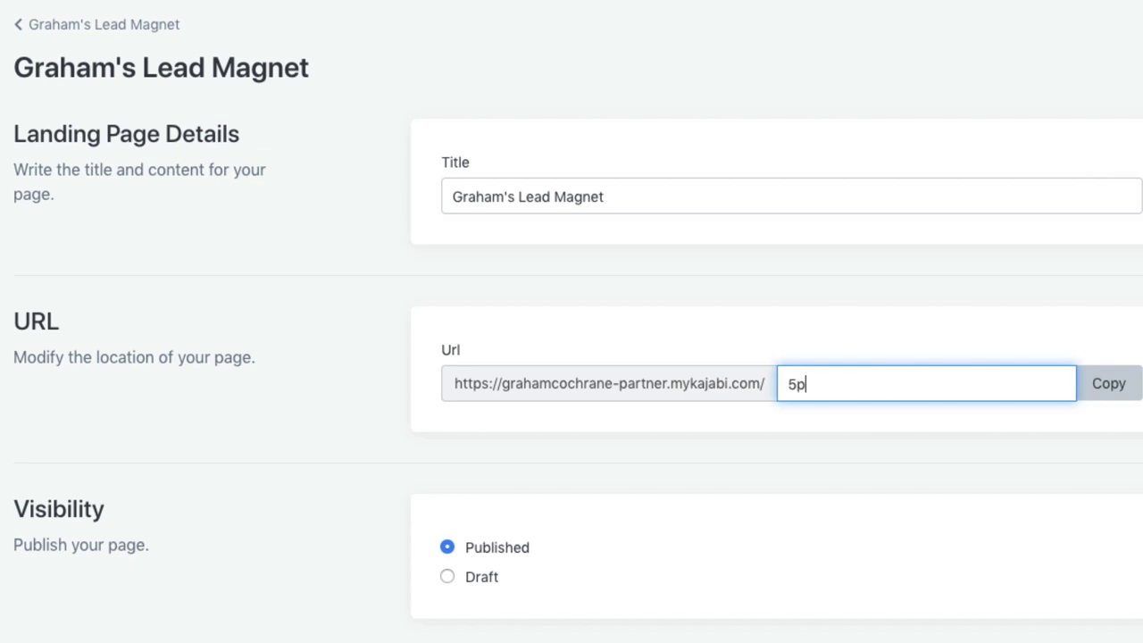